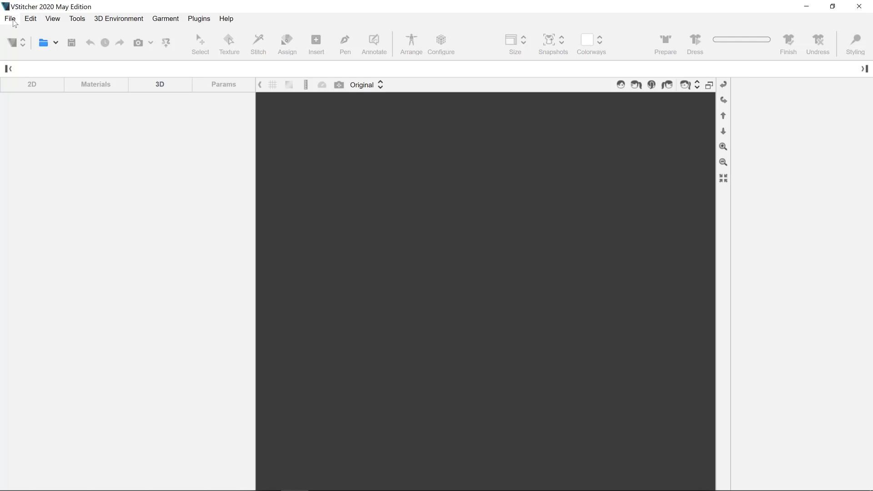
Step: Download the Dress template from the SmartDesign - May Edition collection in the Browzwear cloud library
left_click(11, 19)
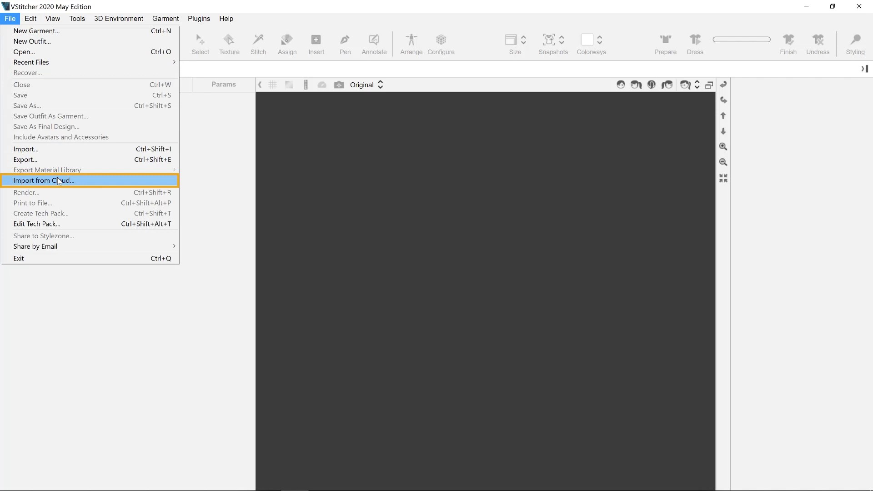
left_click(59, 181)
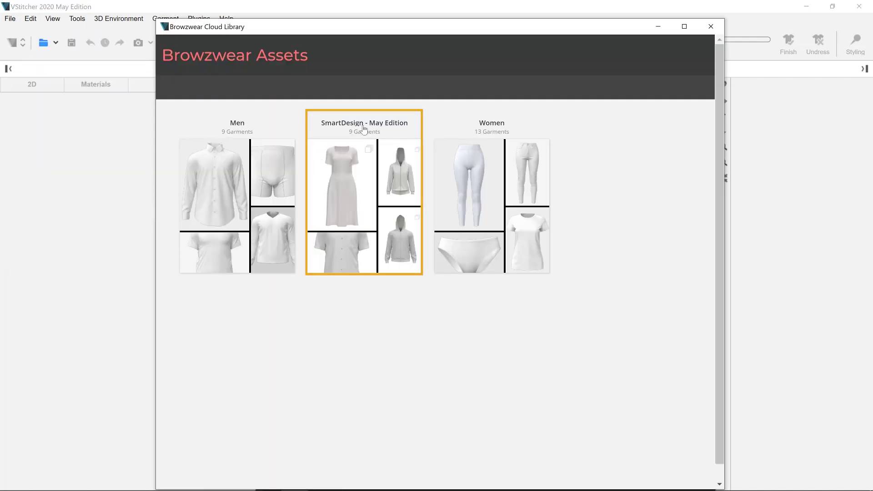
left_click(364, 129)
scroll(679, 400, "down", 6)
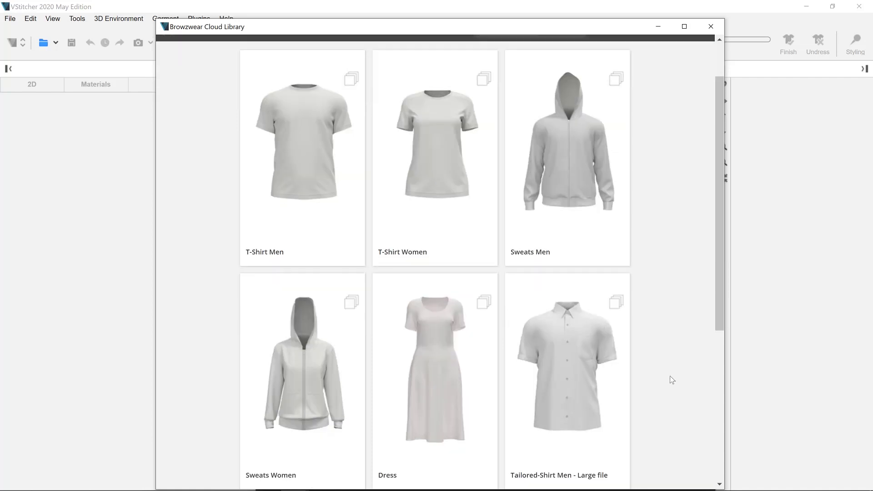
scroll(635, 257, "up", 3)
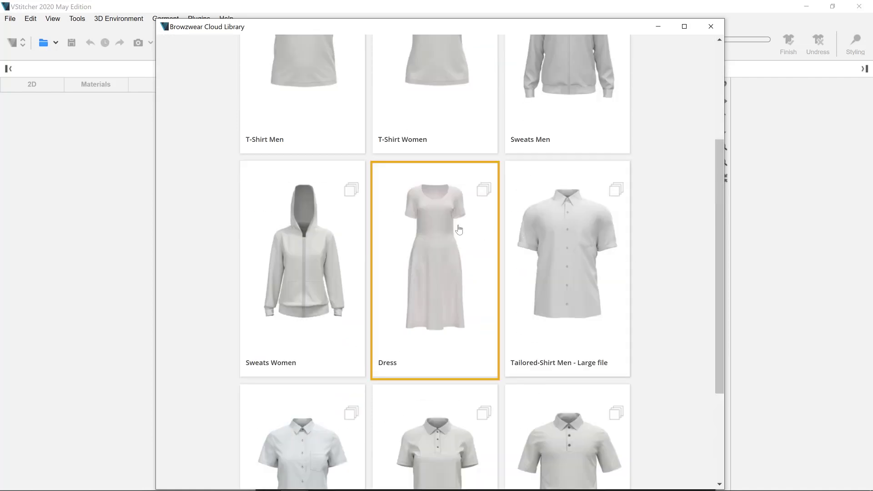
left_click(445, 228)
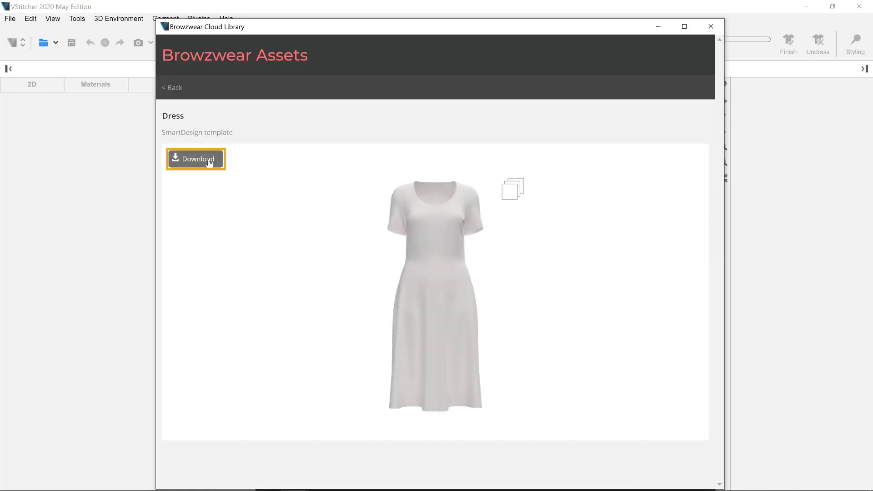
left_click(208, 163)
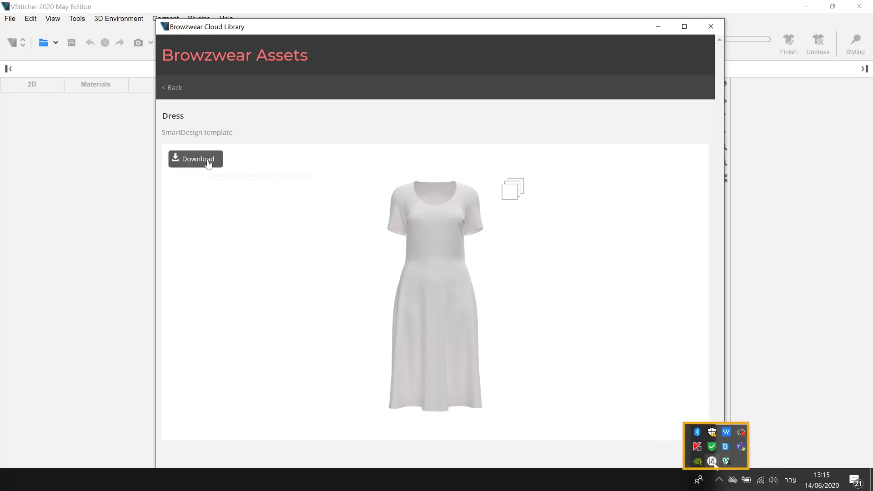
Step: Open the downloaded garment and load its Crew short snapshot onto the avatar
left_click(712, 461)
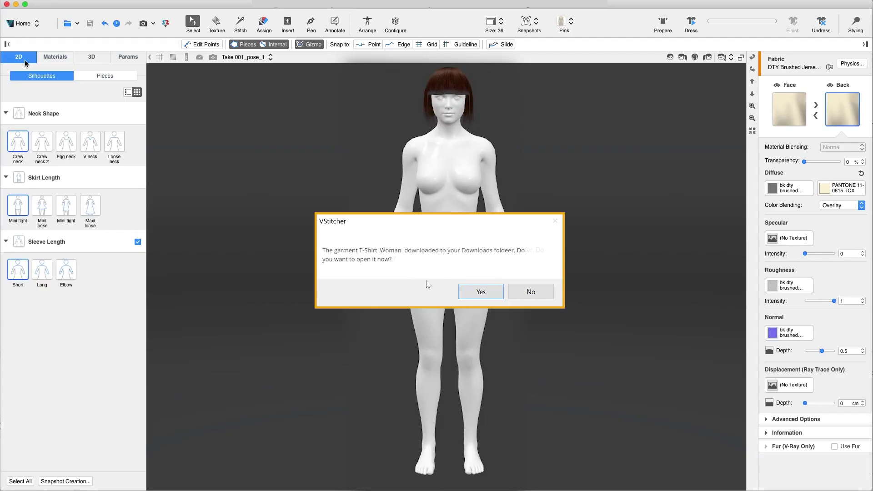
left_click(471, 296)
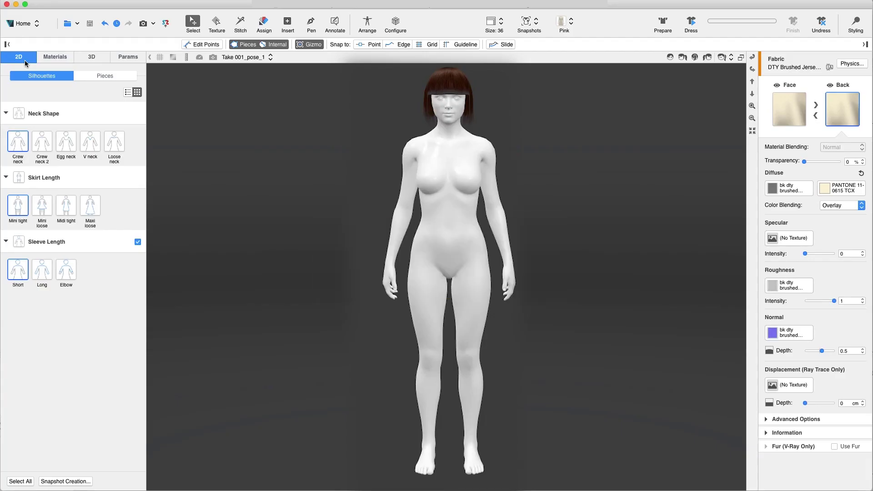
left_click(562, 23)
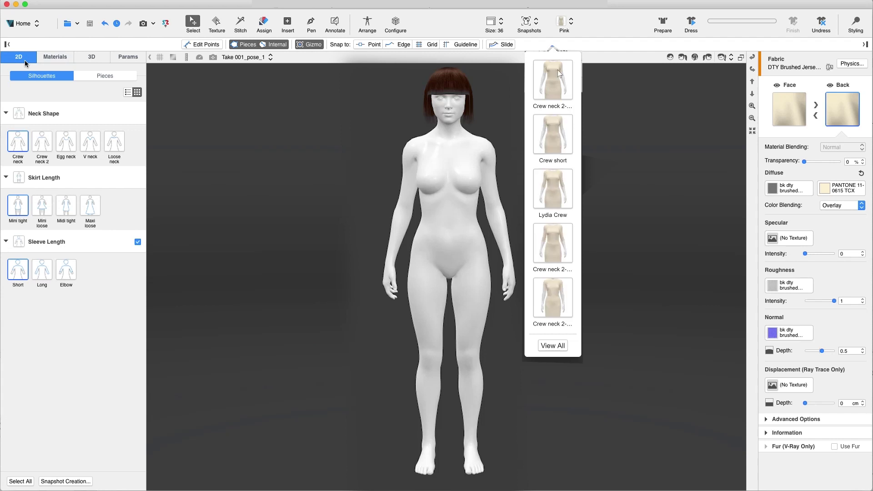
left_click(566, 153)
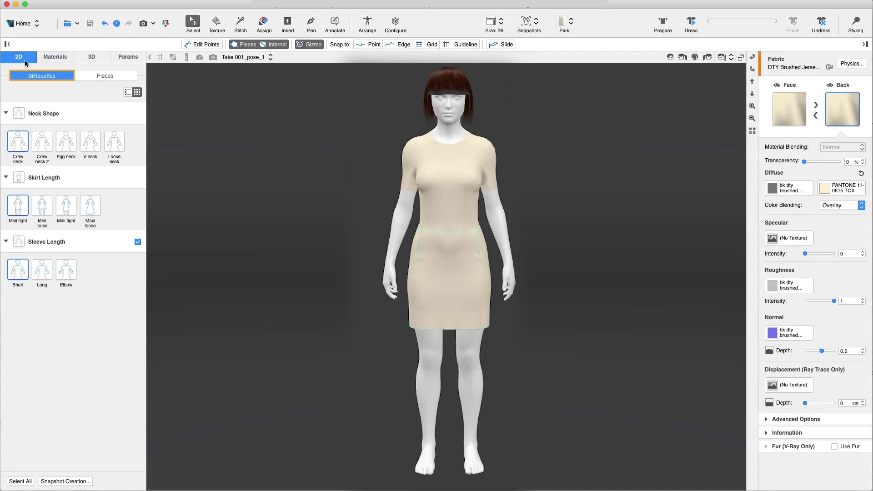
Step: Try the Crew neck 2, Egg neck and Loose neck shapes on the dress and return to Crew neck
mouse_move(39, 148)
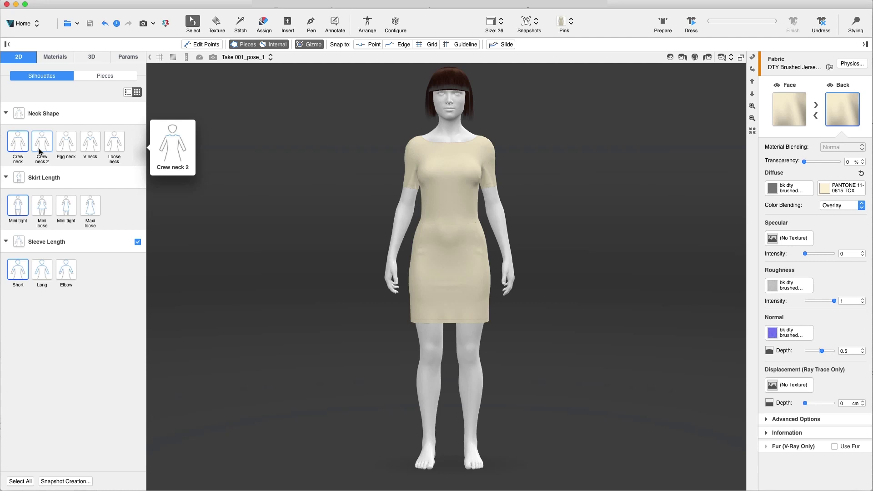
left_click(41, 145)
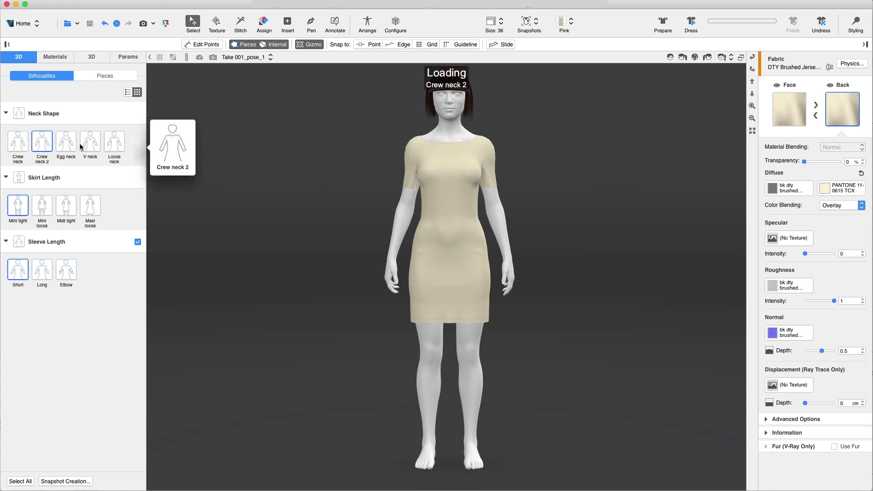
left_click(74, 148)
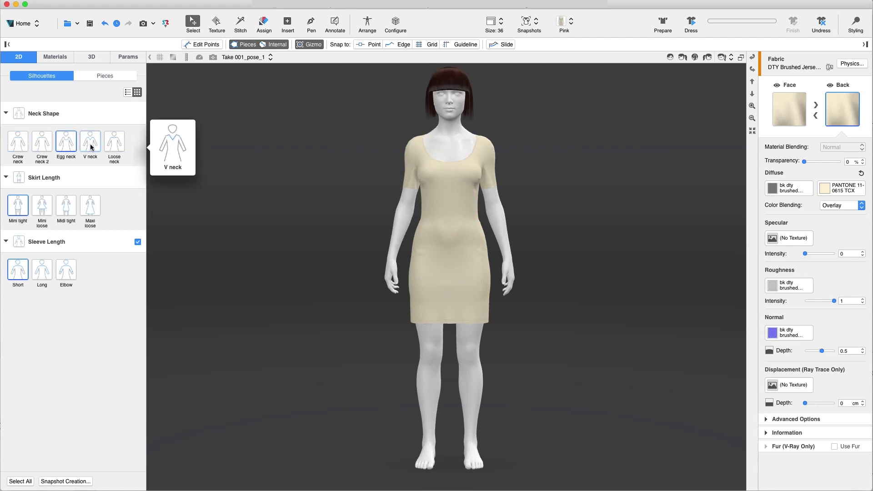
left_click(114, 145)
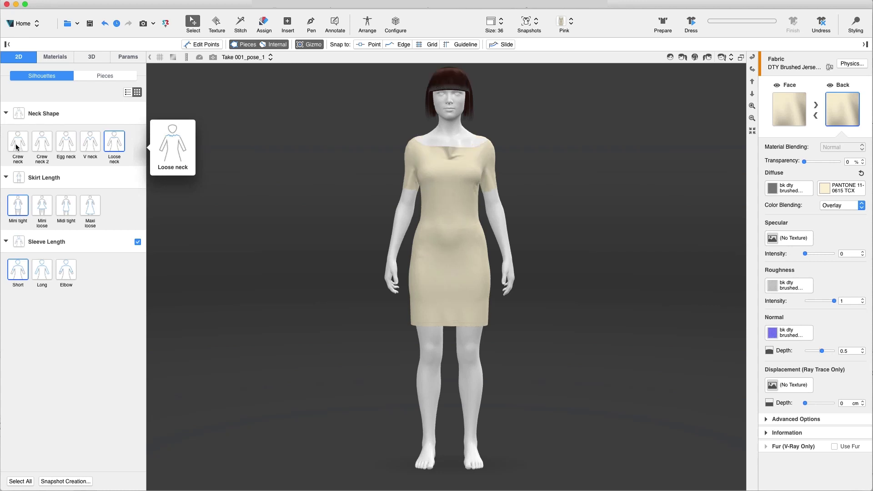
left_click(16, 146)
Step: Try the Midi tight and Mini loose skirt lengths and return to Mini tight
left_click(65, 205)
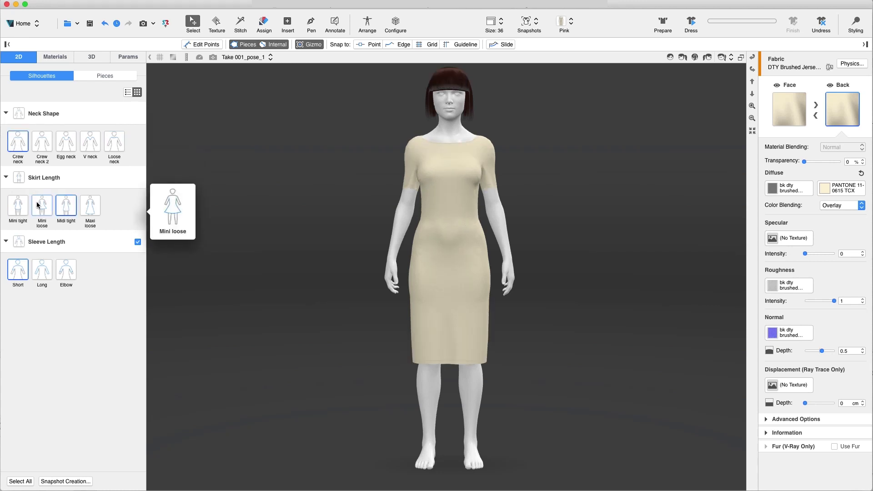
left_click(39, 205)
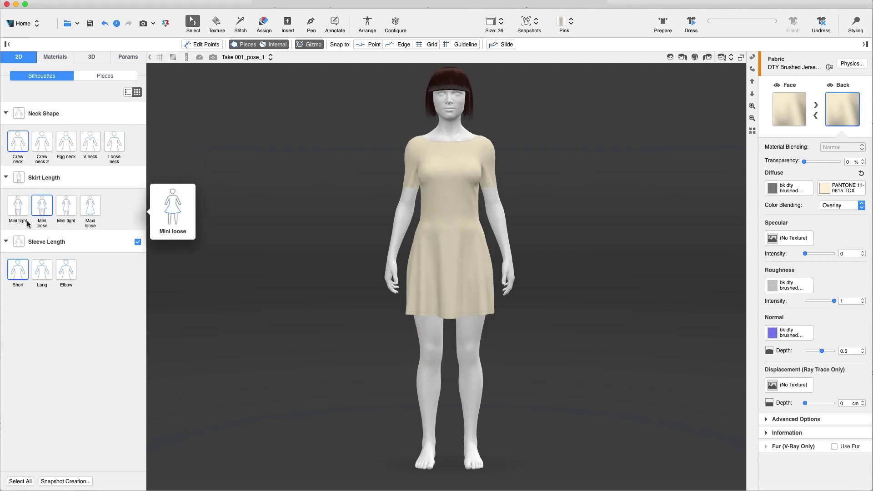
left_click(26, 222)
Step: Preview the Elbow sleeve on the dress and set the sleeve length to Long
left_click(66, 271)
left_click(42, 271)
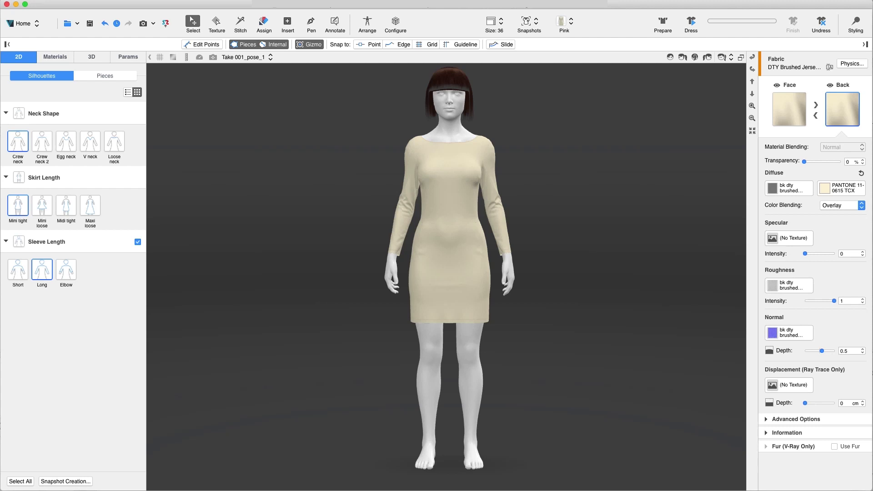
left_click(51, 1)
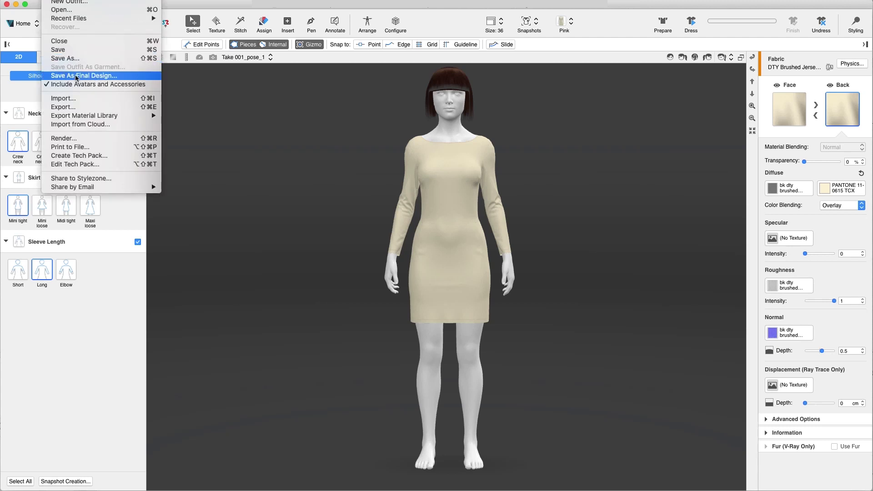
left_click(51, 1)
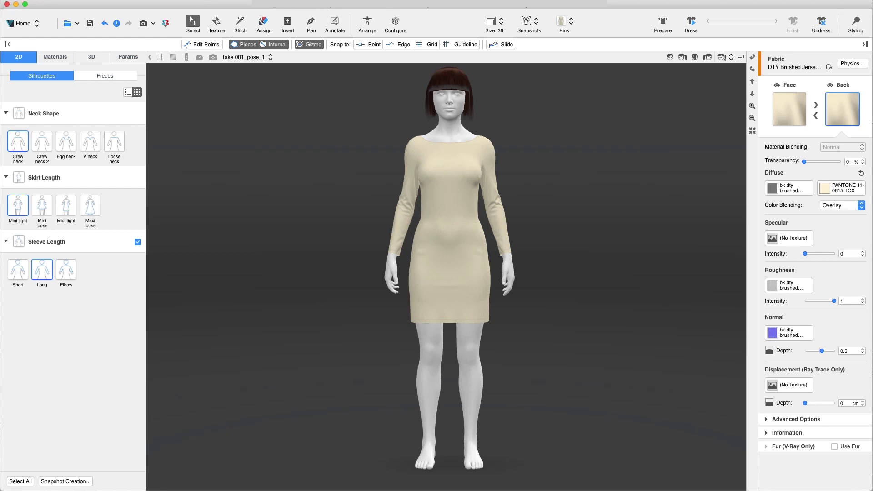
Step: Create a new 3D annotation of the dress and open it for drawing in the external sketching program
left_click(336, 23)
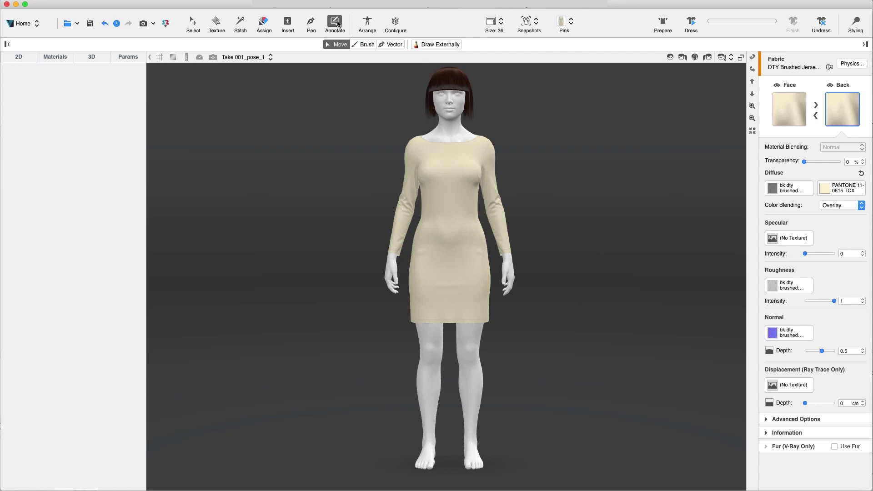
left_click(139, 74)
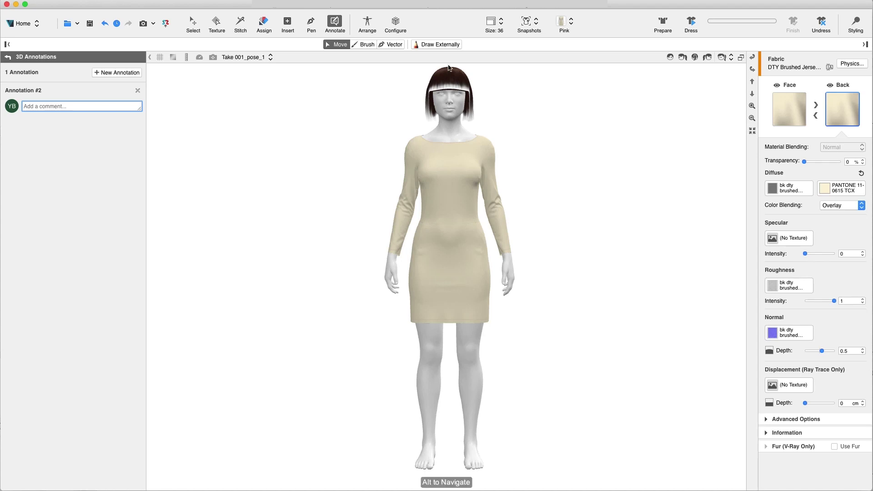
left_click(448, 45)
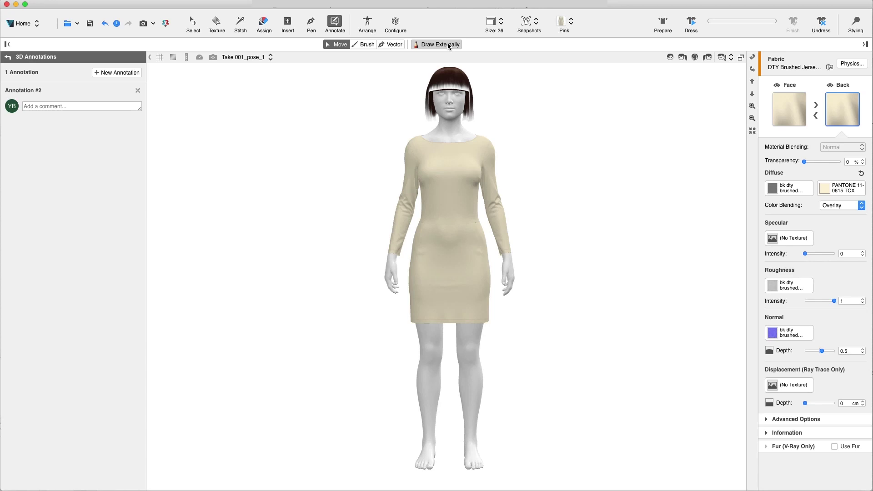
left_click(448, 45)
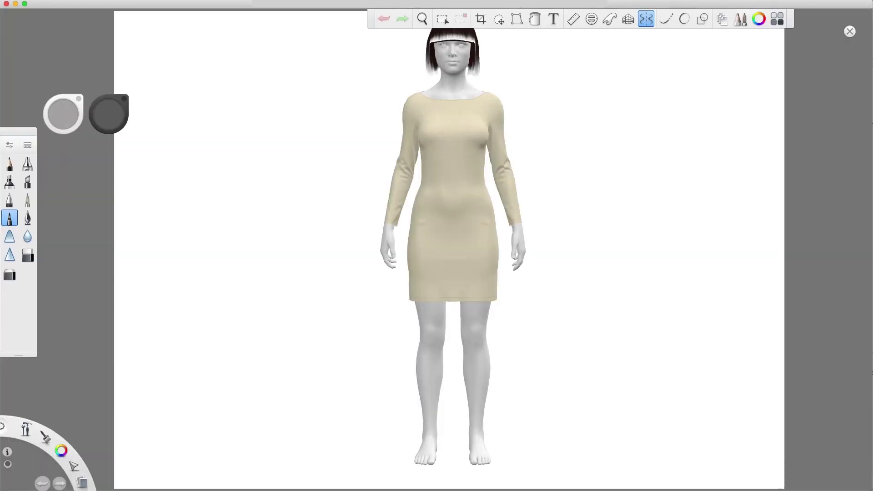
Step: Add the reference photo of the red printed dress from the Image folder beside the avatar
left_click(59, 1)
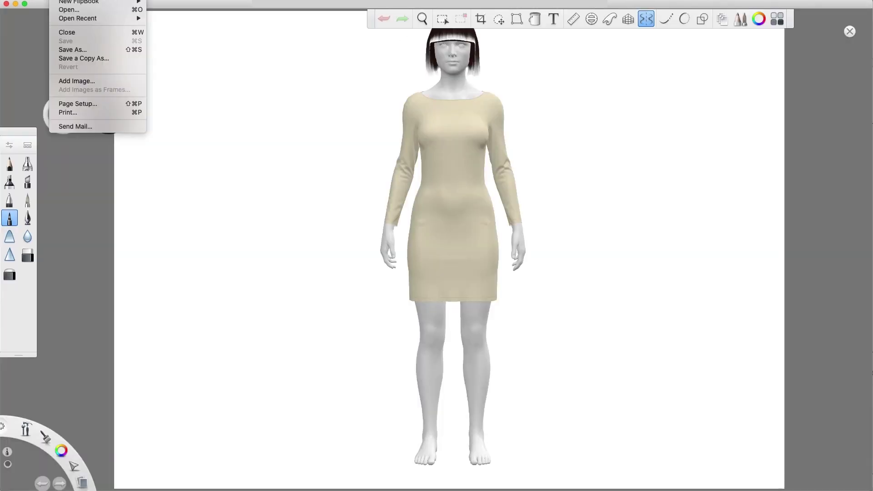
left_click(73, 80)
left_click(482, 141)
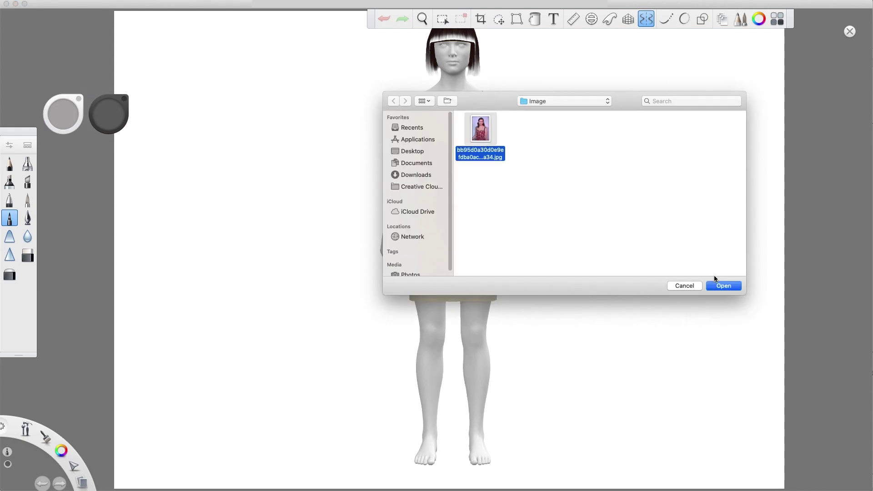
left_click(723, 286)
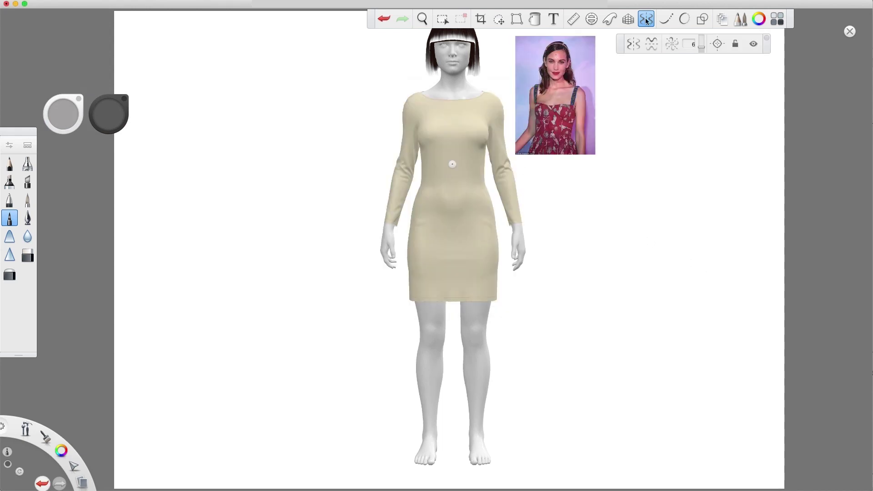
Step: Sketch the square neckline, bodice seams and flared skirt with a ruffled hem over the dress using left-right symmetry
left_click(633, 43)
mouse_move(411, 96)
left_mouse_down()
mouse_move(418, 127)
mouse_move(423, 119)
mouse_move(453, 132)
mouse_move(432, 150)
mouse_move(452, 150)
mouse_move(431, 186)
mouse_move(452, 186)
mouse_move(413, 194)
mouse_move(378, 301)
mouse_move(453, 314)
left_mouse_up()
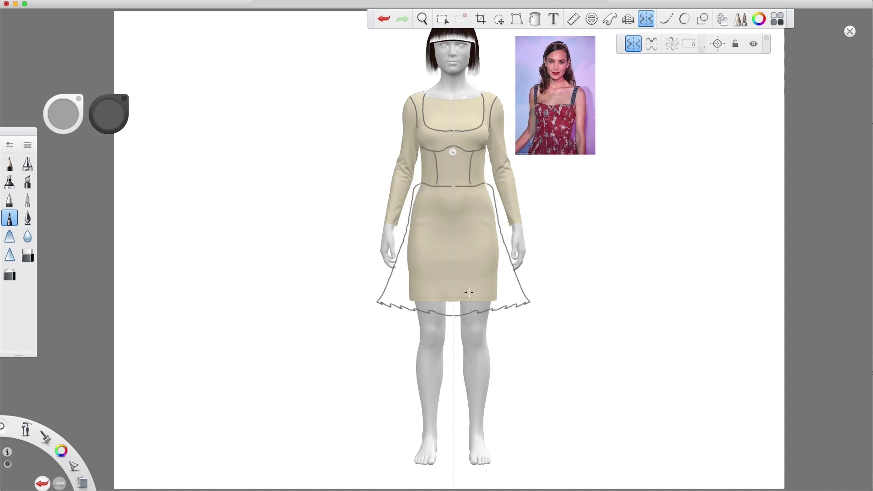
Step: Turn off symmetry and sketch gathers below the waist seam and fold lines rising from the skirt's ruffled hem
left_click(634, 46)
mouse_move(454, 186)
left_mouse_down()
mouse_move(457, 208)
mouse_move(486, 214)
left_mouse_up()
left_click_drag(486, 184, 489, 191)
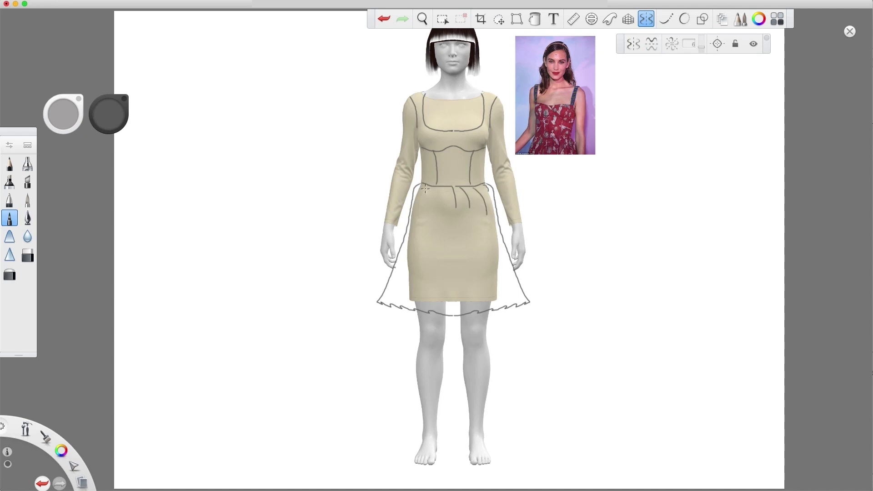
left_click_drag(425, 184, 421, 192)
mouse_move(424, 187)
left_mouse_down()
mouse_move(427, 208)
mouse_move(442, 210)
left_mouse_up()
mouse_move(409, 279)
left_mouse_down()
mouse_move(391, 304)
mouse_move(399, 306)
left_mouse_up()
left_click_drag(446, 282, 431, 310)
mouse_move(457, 298)
left_mouse_down()
mouse_move(456, 312)
mouse_move(468, 258)
left_mouse_up()
mouse_move(490, 293)
left_mouse_down()
mouse_move(492, 309)
mouse_move(505, 302)
left_mouse_up()
mouse_move(505, 273)
left_mouse_down()
mouse_move(516, 304)
mouse_move(520, 298)
left_mouse_up()
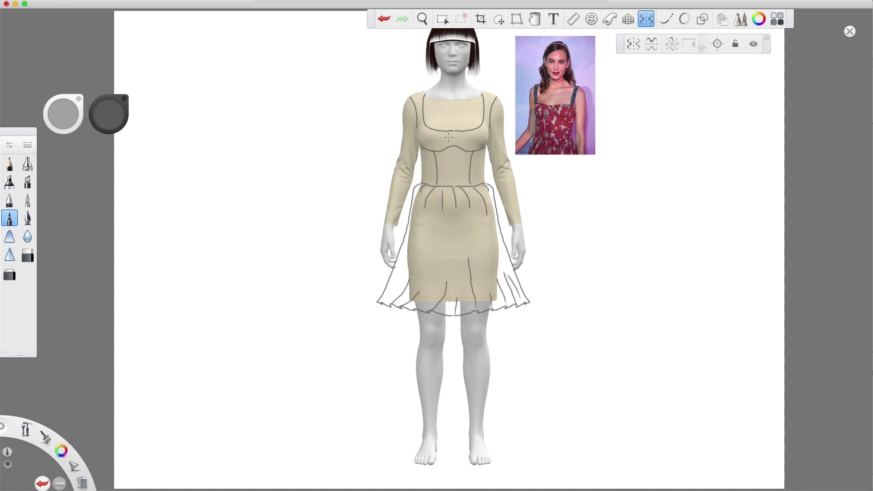
Step: Cross out both sleeves near the elbows and save the sketch back to the annotation
mouse_move(391, 153)
left_mouse_down()
mouse_move(406, 174)
mouse_move(392, 185)
left_mouse_up()
left_click_drag(494, 160, 509, 183)
left_click_drag(508, 156, 493, 178)
left_click(58, 4)
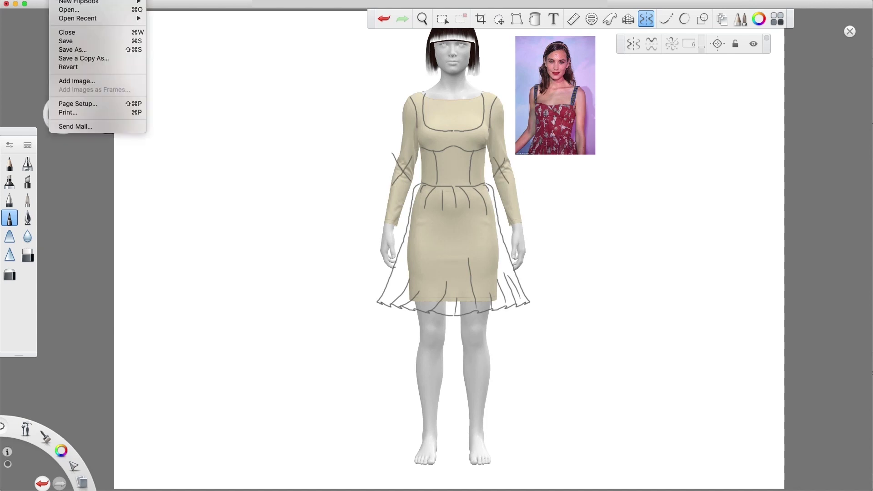
left_click(57, 41)
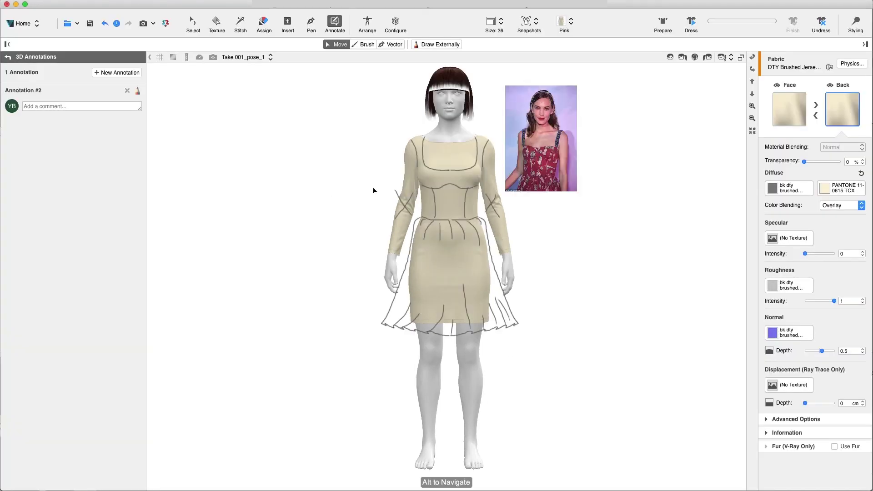
Step: Add the annotation comment "Please follow the sketch and reference image" and place its marker beside the reference photo
left_click(102, 107)
type("Pleas")
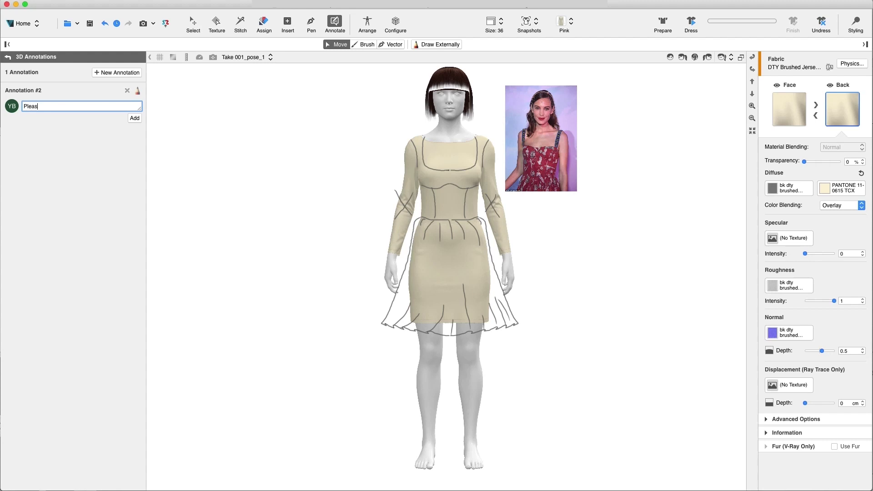
type("e follow the sketch and reference image")
left_click(135, 118)
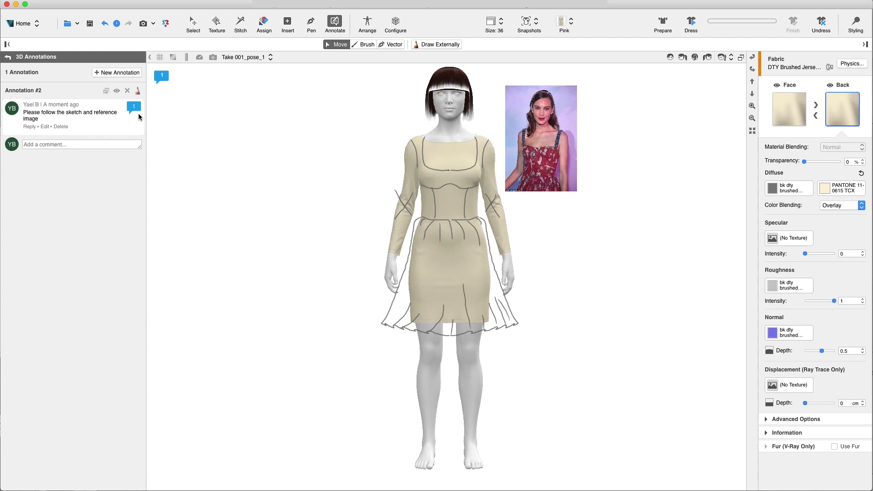
left_click_drag(166, 80, 498, 115)
Step: Toggle the annotation's visibility off and on, detach it into a separate window, and place that window beside the avatar
left_click(116, 91)
left_click(116, 91)
left_click(106, 91)
left_click_drag(249, 6, 298, 39)
mouse_move(637, 30)
left_mouse_down()
mouse_move(352, 193)
mouse_move(200, 136)
mouse_move(196, 193)
mouse_move(626, 146)
mouse_move(799, 150)
left_mouse_up()
Step: Leave the annotations and set the dress silhouette to V neck and Mini loose skirt, with the sleeves turned off
left_click(8, 57)
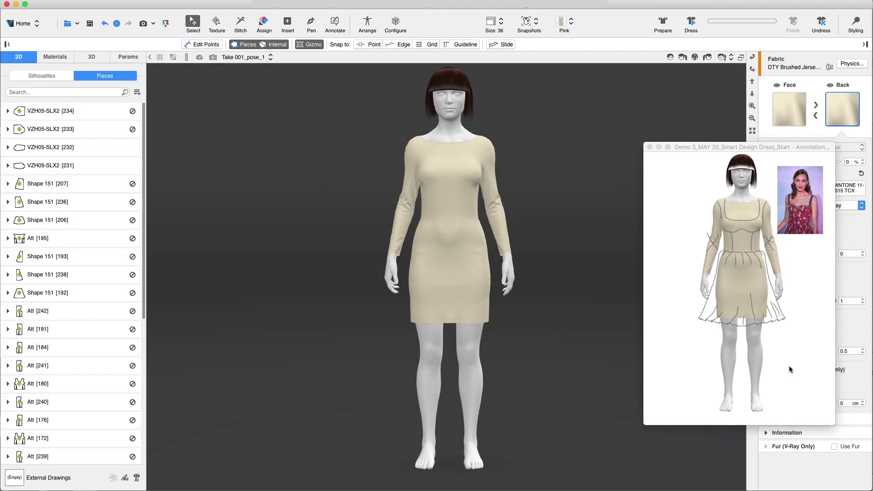
left_click(58, 77)
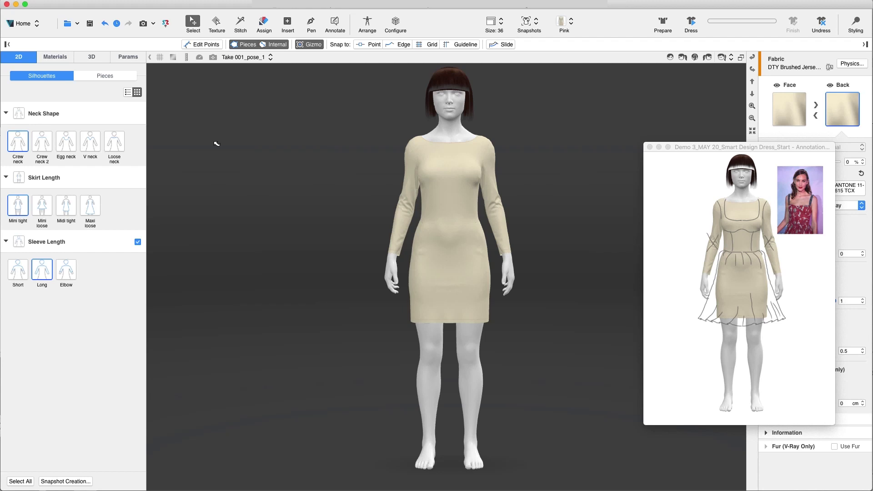
left_click(91, 146)
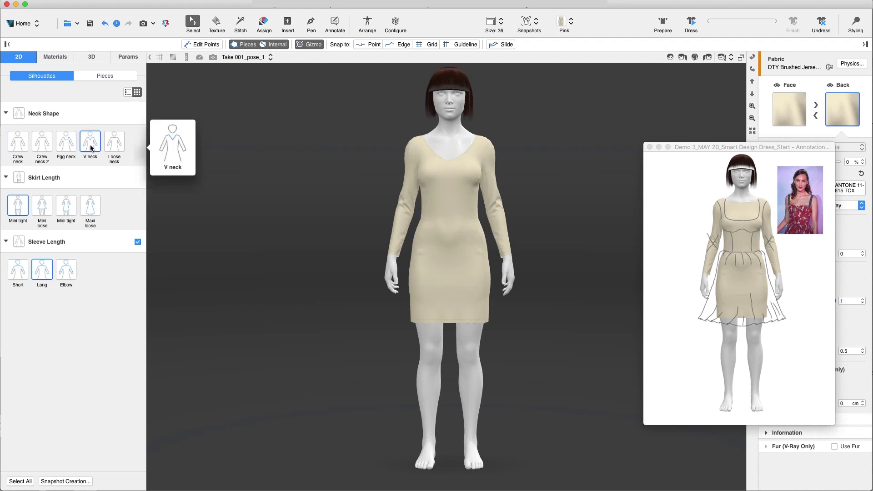
left_click(41, 206)
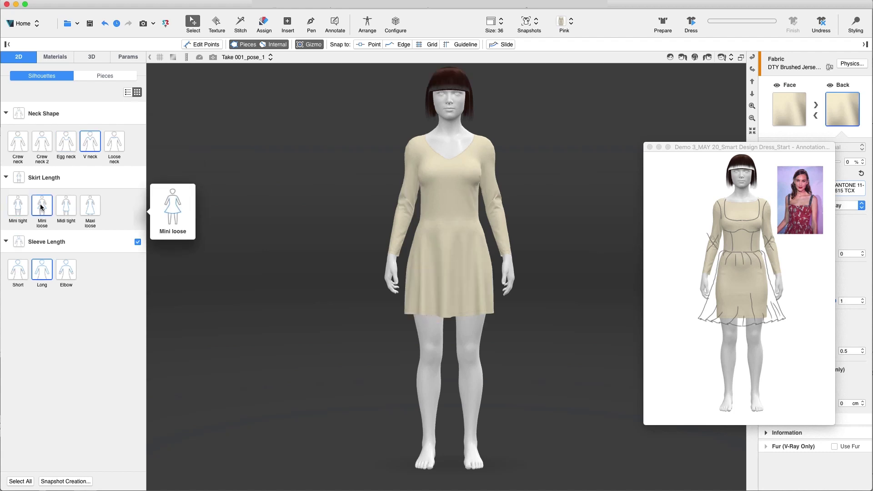
left_click(137, 241)
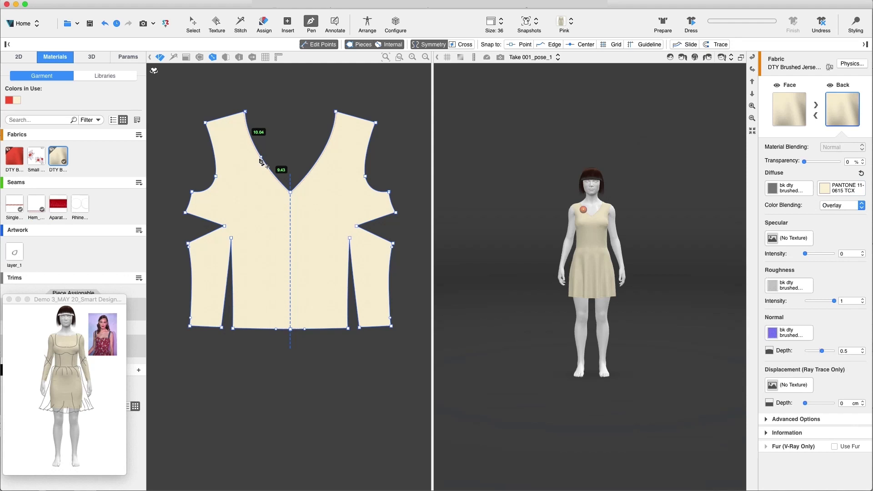
Step: Add a point on the front neckline 7 cm from the centre, make it sharp, and move it outward and down to form a square neckline
left_click(248, 117)
type("7")
key("Return")
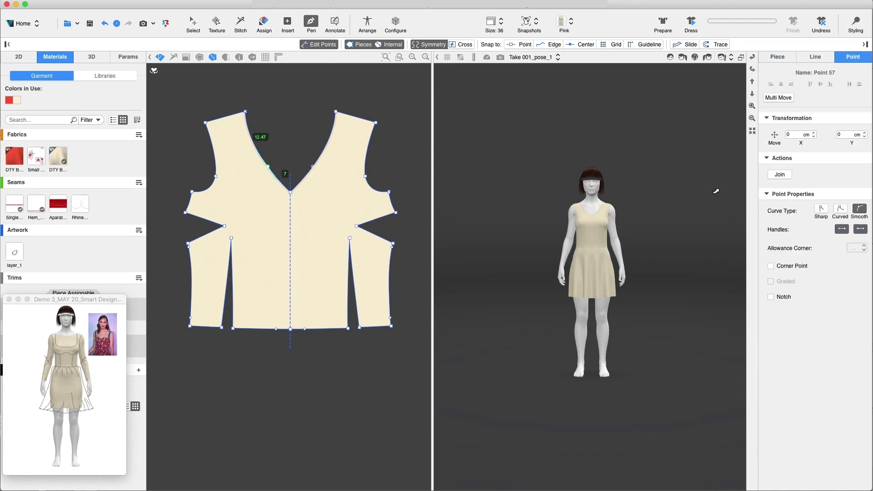
left_click(822, 211)
key("Escape")
left_click_drag(270, 169, 251, 195)
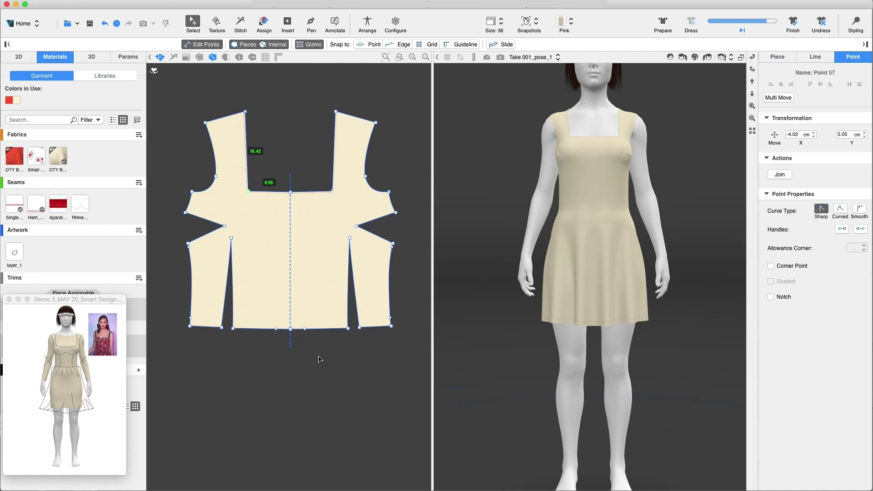
Step: Slide the hem edges of the front and back skirt pieces downward by about 9.4 cm to lengthen the skirt
scroll(318, 360, "down", 5)
middle_click_drag(318, 357, 277, 212)
scroll(290, 227, "down", 2)
middle_click_drag(312, 294, 300, 189)
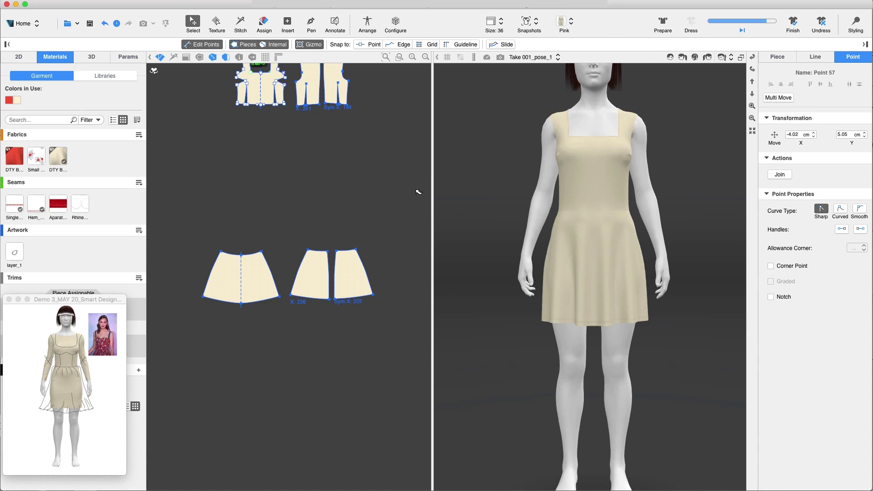
left_click(495, 47)
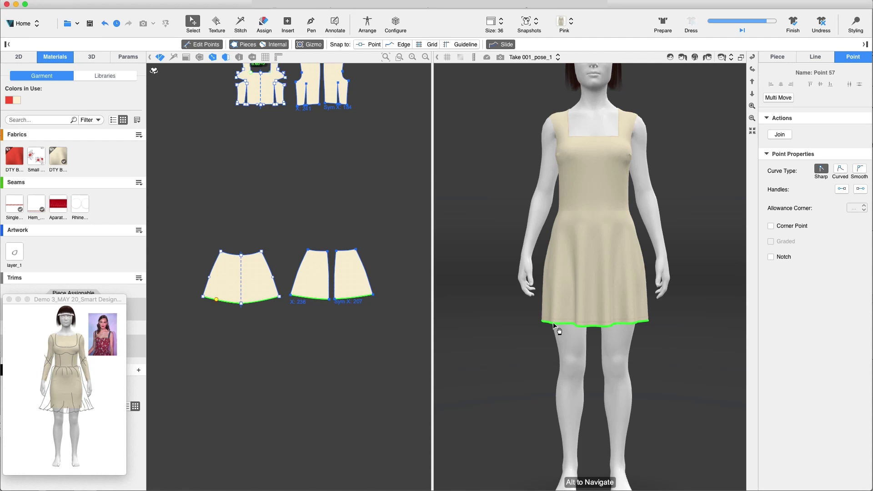
left_click_drag(553, 322, 554, 350)
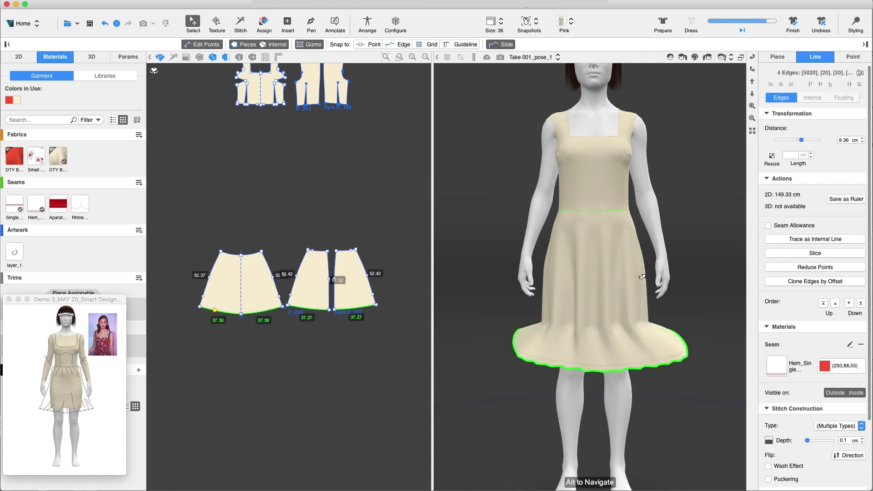
Step: Dress the avatar with the lengthened skirt and finish the drape simulation
left_click(691, 22)
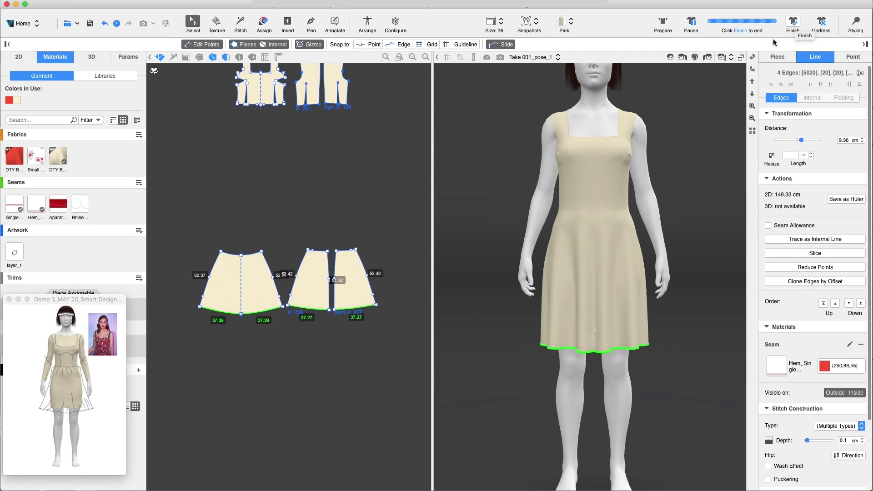
left_click_drag(695, 257, 653, 355)
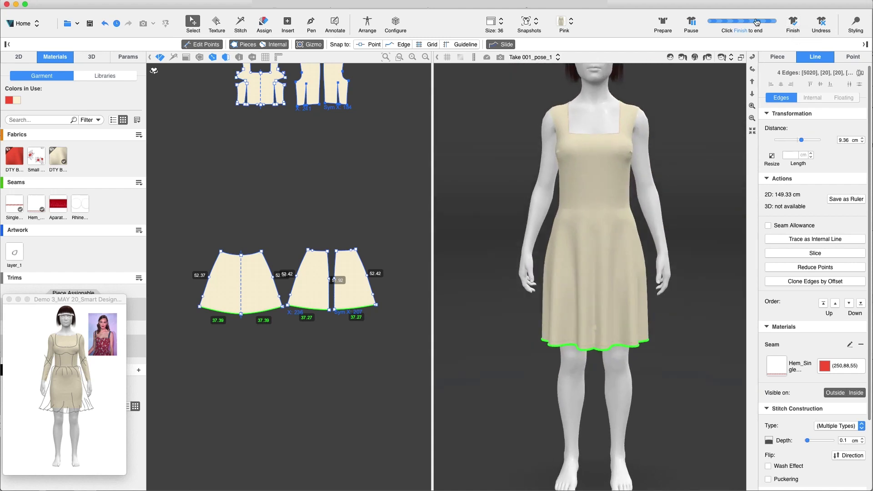
left_click(792, 21)
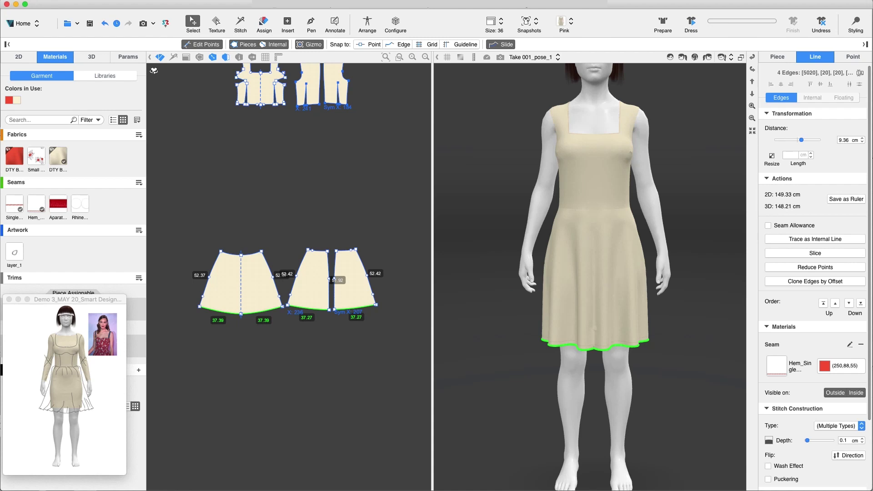
Step: Slash and spread the front skirt piece with 2 slash lines, start spread 0 cm and end spread 9 cm, and implement it
left_click(287, 23)
left_click(298, 44)
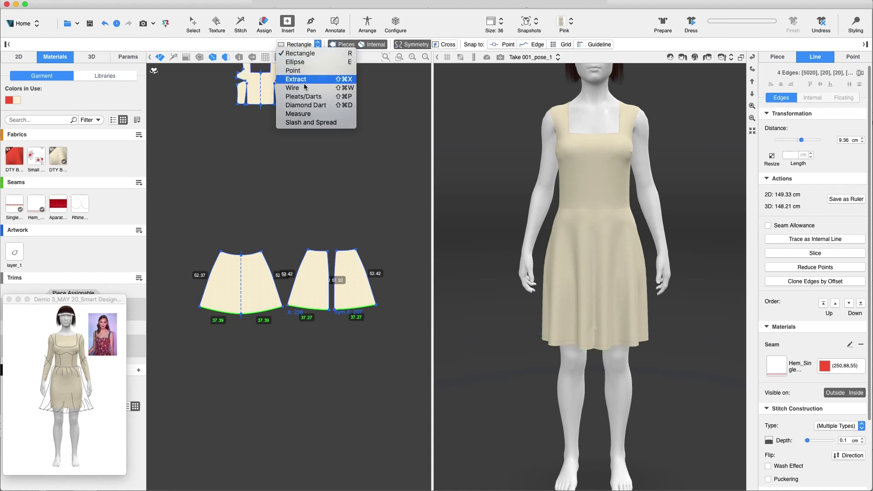
left_click(311, 123)
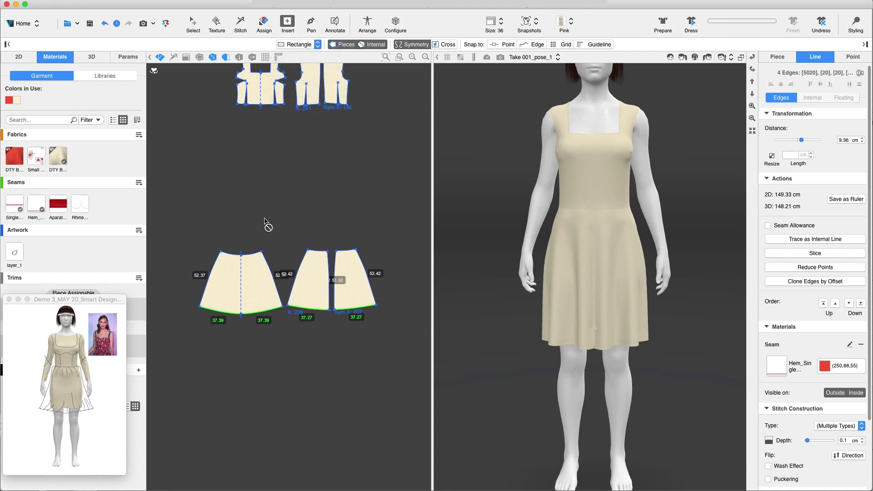
left_click(224, 256)
left_click(212, 314)
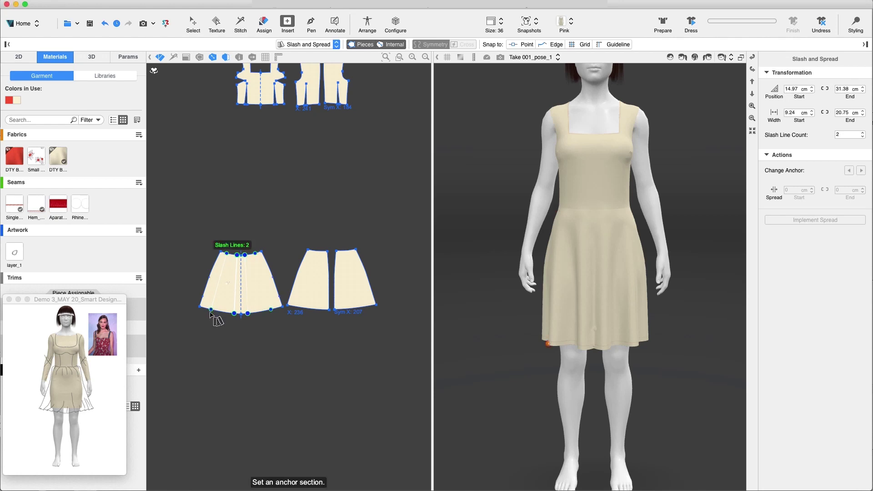
left_click(237, 287)
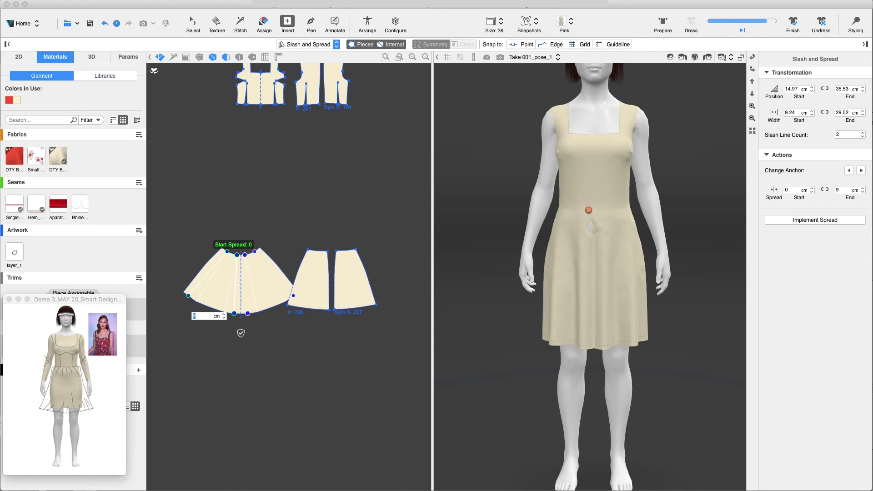
key("Return")
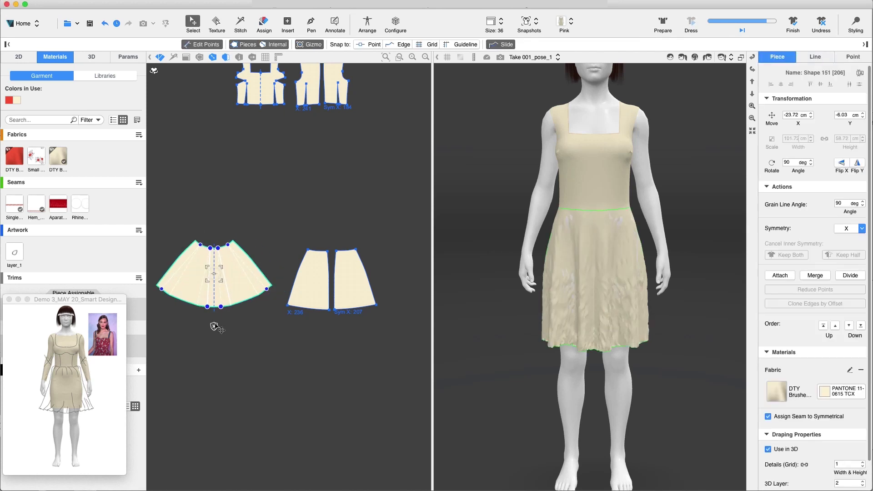
left_click(639, 163)
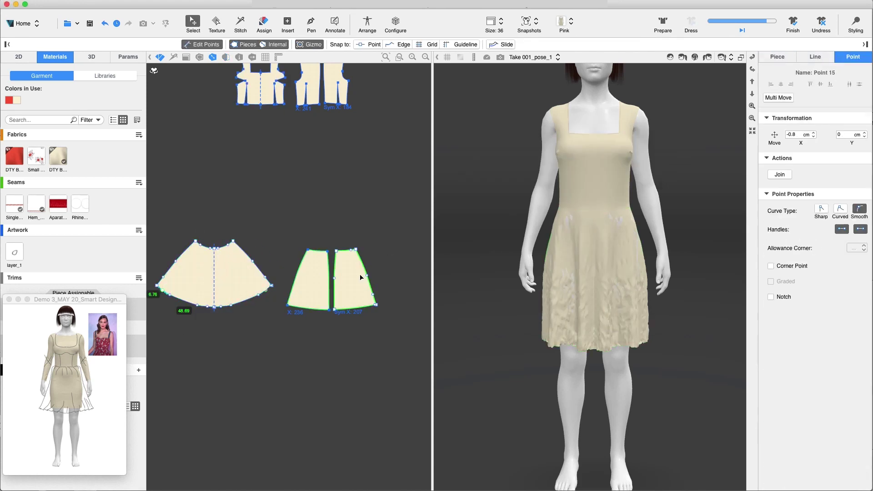
Step: Move the back skirt pieces clear and slash and spread them with 2 slash lines, start spread 0 cm and end spread 9 cm
left_click_drag(360, 278, 395, 277)
left_click_drag(314, 279, 328, 311)
left_click(289, 28)
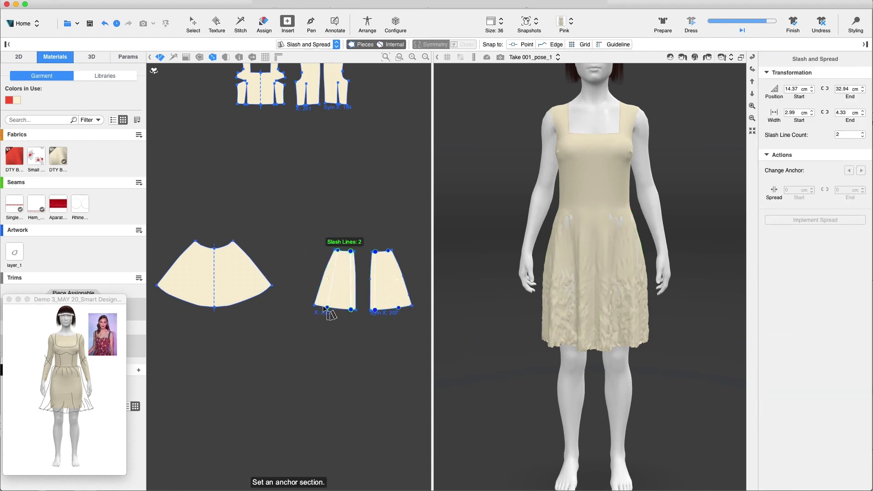
left_click(358, 284)
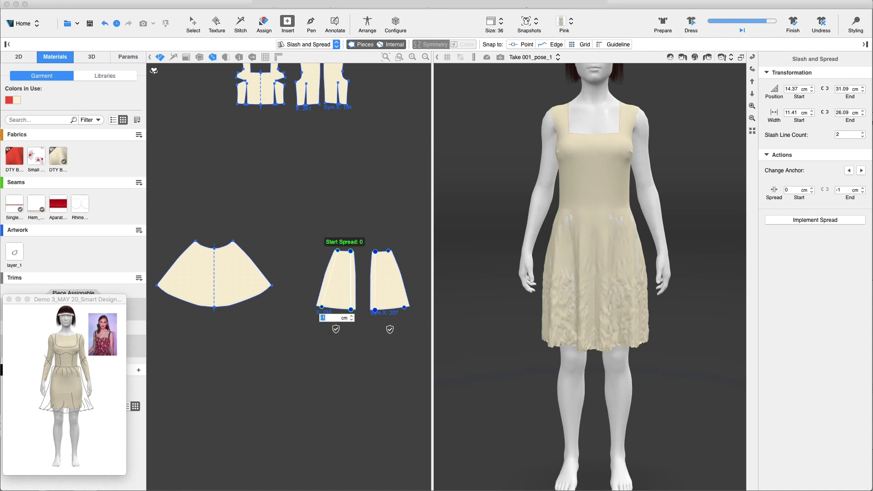
key("Return")
left_click(399, 330)
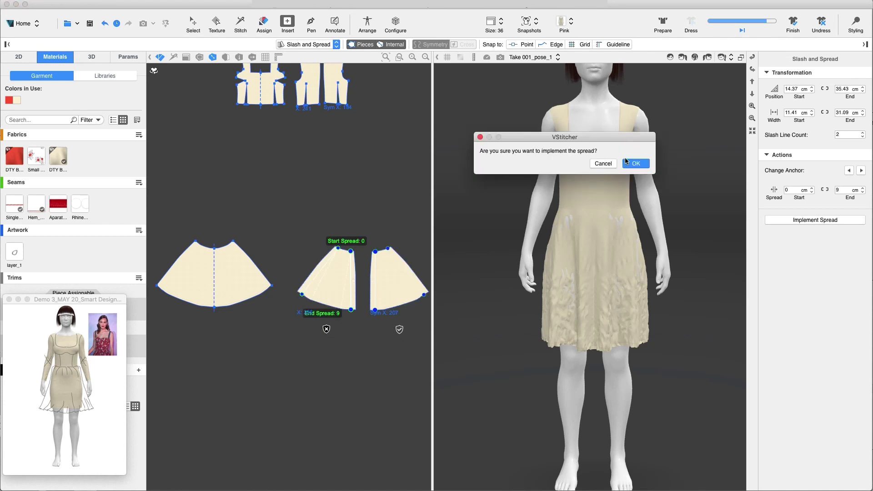
left_click(627, 162)
Step: Simulate the dress again with the flared skirt pieces
left_click(691, 23)
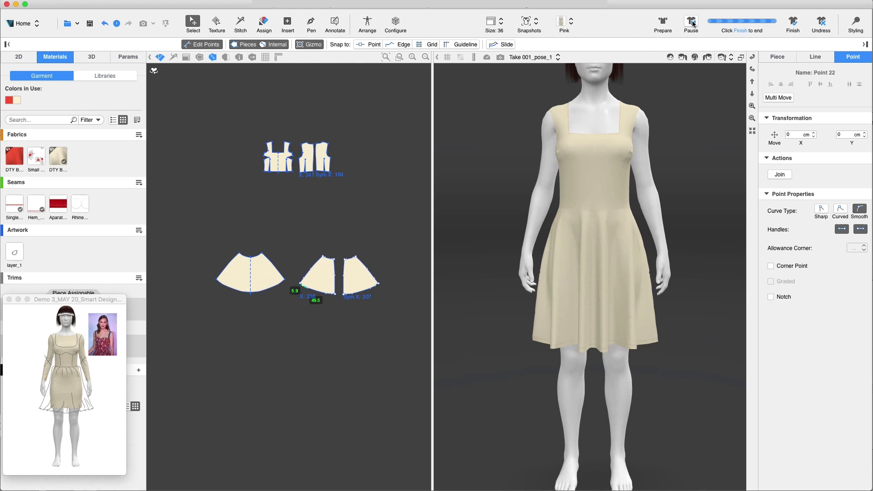
left_click(691, 23)
left_click_drag(503, 283, 730, 269)
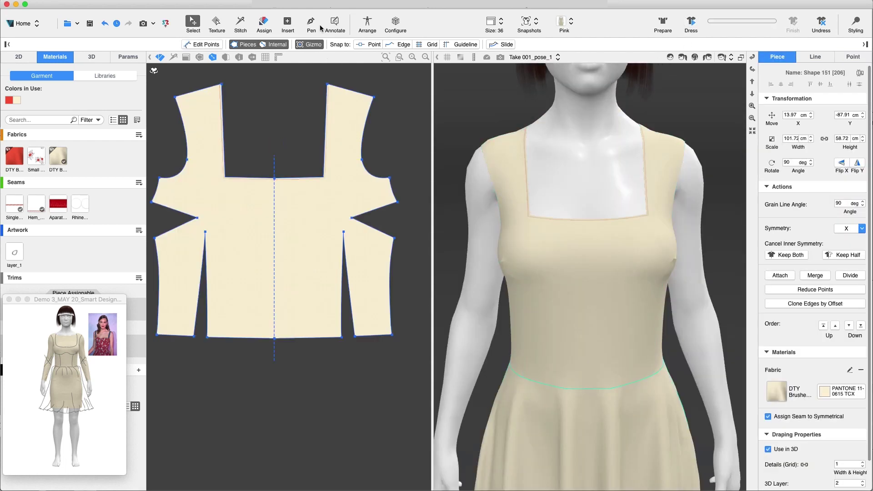
Step: Draw a symmetrical curved underbust line across the front bodice, joining it at the centre front with a curved point
left_click(312, 23)
left_click(584, 277)
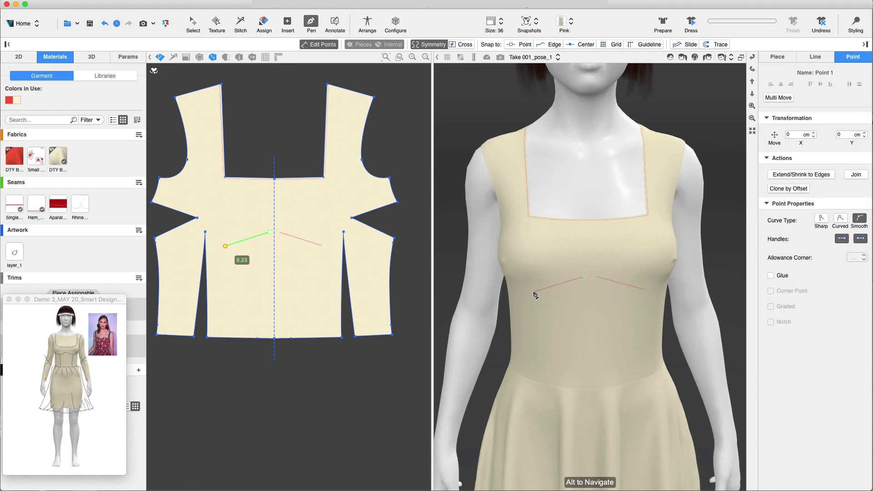
left_click(529, 292)
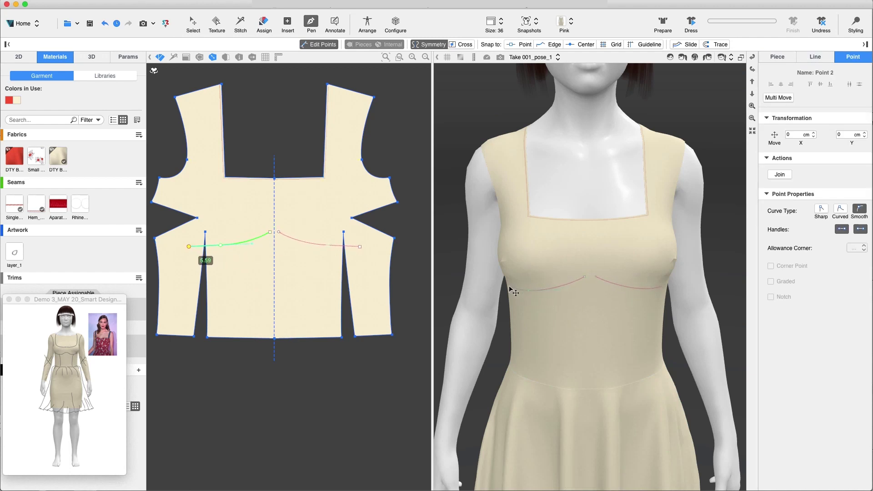
left_click_drag(510, 290, 477, 287, "alt")
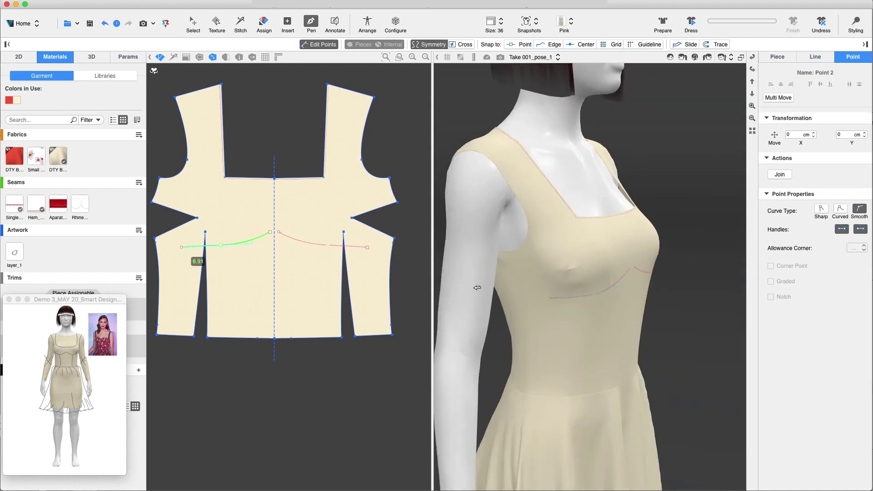
left_click(533, 286)
left_click_drag(270, 232, 274, 231)
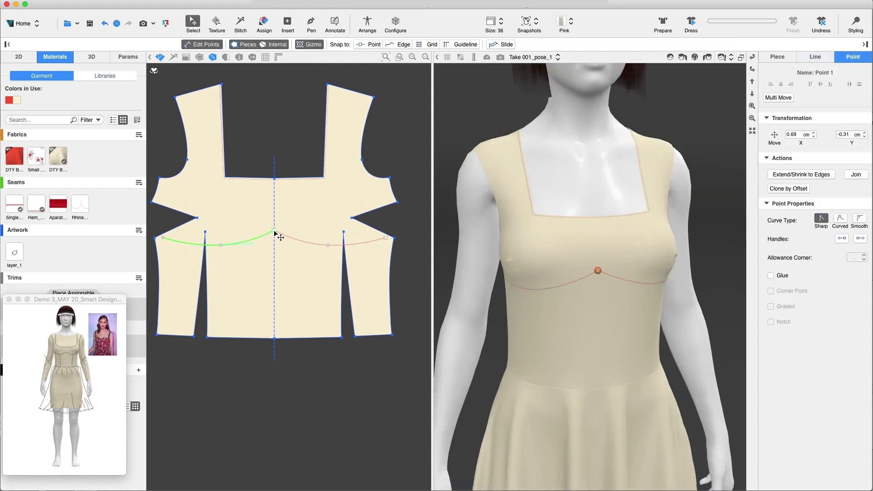
left_click(840, 220)
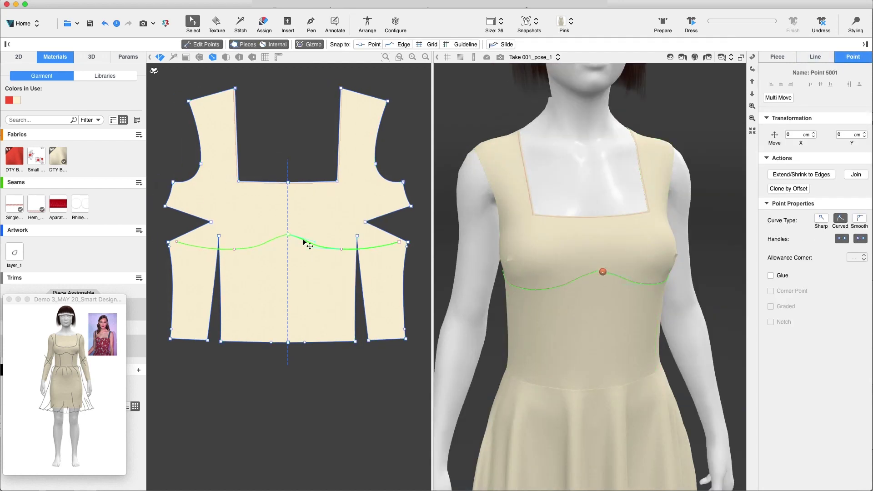
left_click_drag(318, 238, 318, 235)
Step: Draw symmetrical curved panel lines on the front bodice from the underbust line down to the waist edge, aligning their end points
key("p")
left_click(547, 295)
left_click(560, 333)
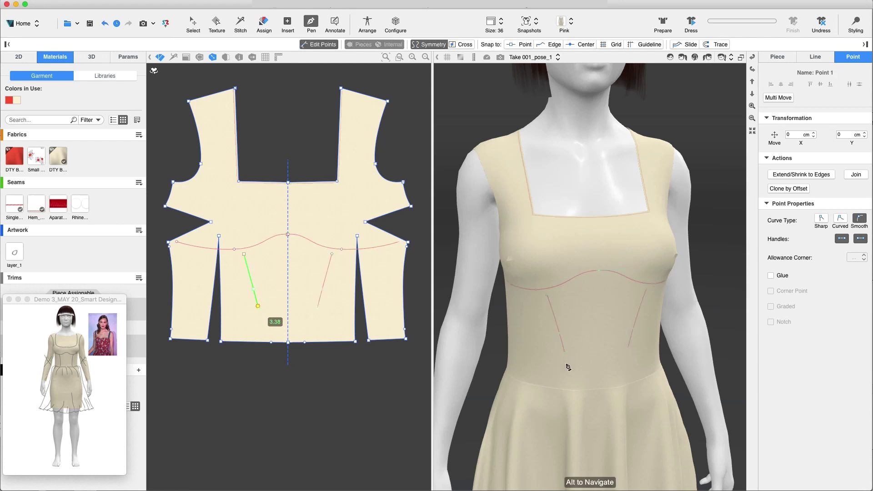
left_click(563, 387)
left_click_drag(244, 254, 241, 249)
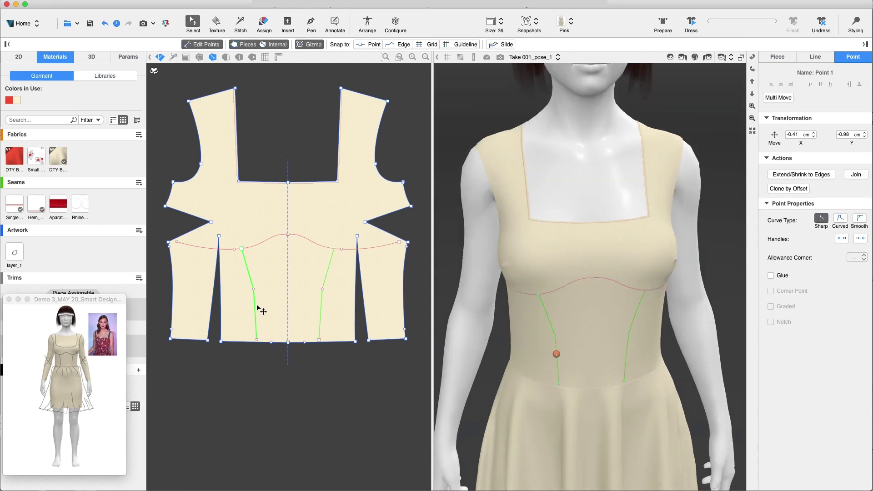
double_click(253, 290)
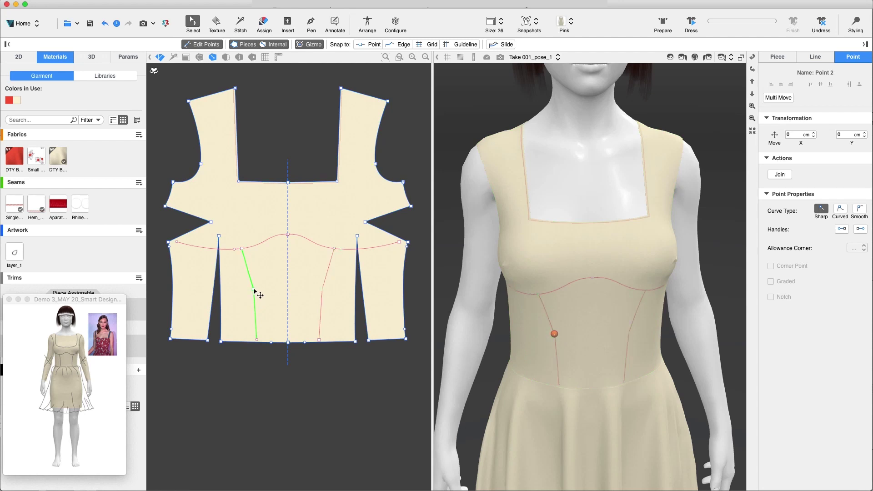
left_click_drag(256, 339, 253, 340)
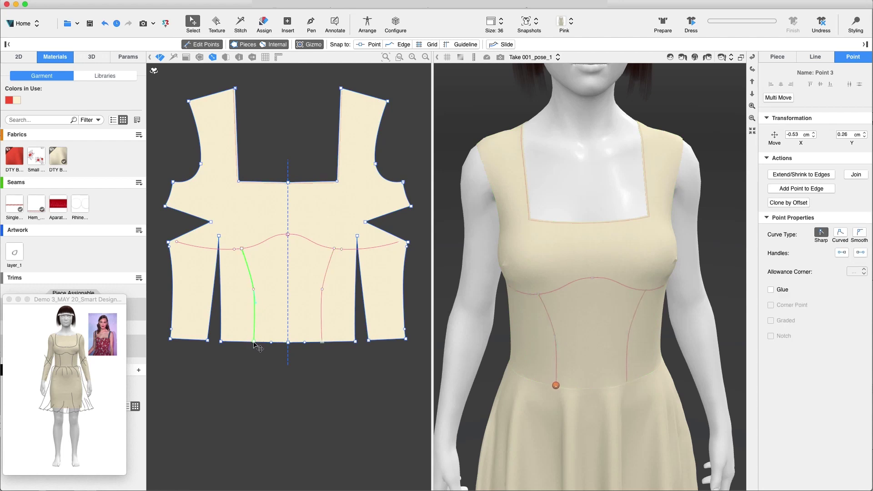
Step: Apply the red DTY Brushed Jersey and Small flowers fabric group to the whole dress
mouse_move(10, 160)
mouse_move(16, 159)
left_mouse_down()
mouse_move(59, 157)
mouse_move(16, 159)
mouse_move(13, 168)
left_mouse_up()
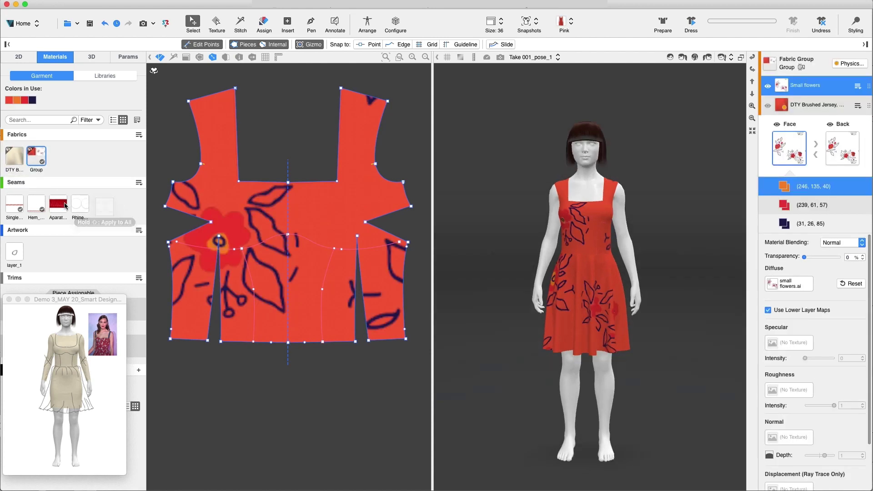
Step: Assign the Aparat1cm seam to the curved underbust line and the symmetrical panel lines on the front bodice
left_click(58, 204)
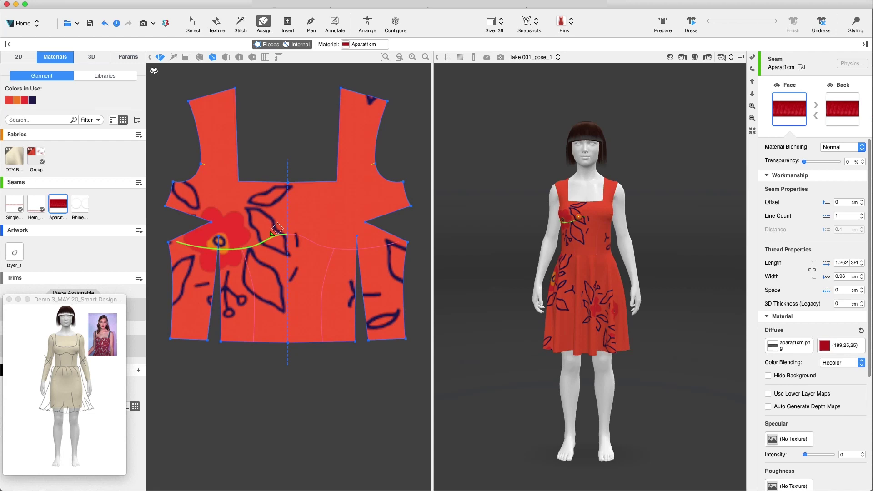
left_click(223, 246)
left_click(250, 261)
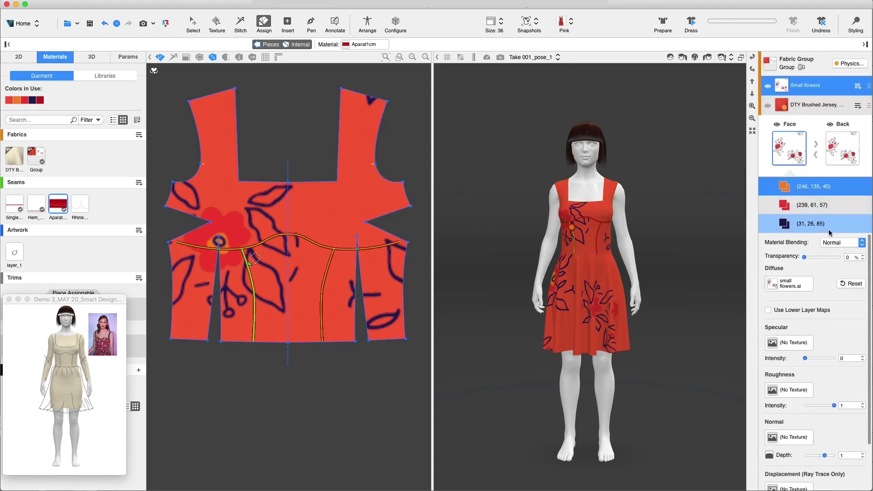
Step: Enable lower layer maps for the Small flowers layer and shift its print sideways on the front skirt and downward on the front bodice
left_click(769, 310)
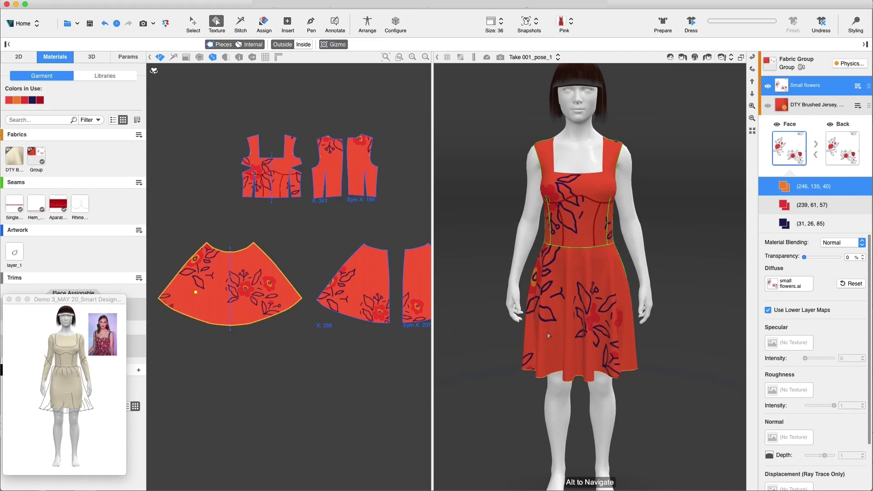
left_click_drag(548, 335, 596, 332)
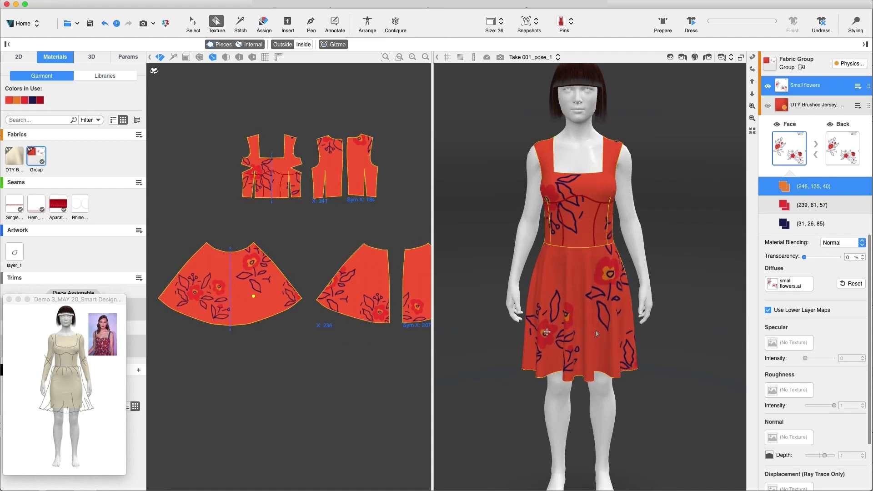
left_click_drag(582, 211, 585, 234)
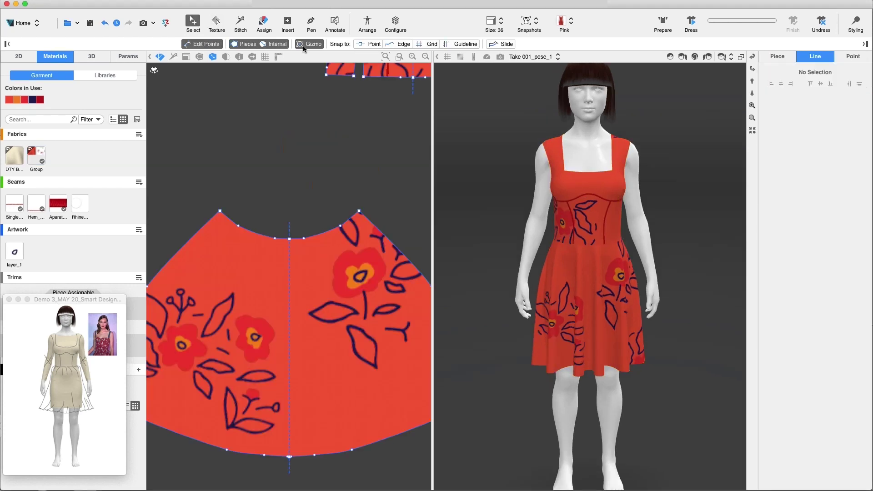
Step: Draw freehand closed outlines around three flowers of the front skirt print and one more in the plain area near its waist
left_click(306, 21)
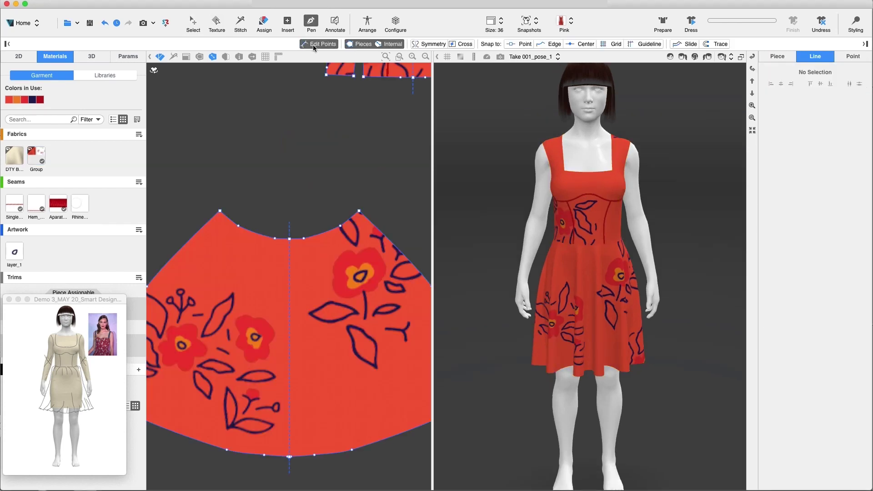
left_click(423, 47)
left_click(424, 45)
key("b")
mouse_move(338, 267)
left_mouse_down()
mouse_move(354, 260)
mouse_move(342, 291)
mouse_move(339, 263)
left_mouse_up()
mouse_move(247, 322)
left_mouse_down()
mouse_move(246, 337)
mouse_move(267, 317)
mouse_move(250, 319)
left_mouse_up()
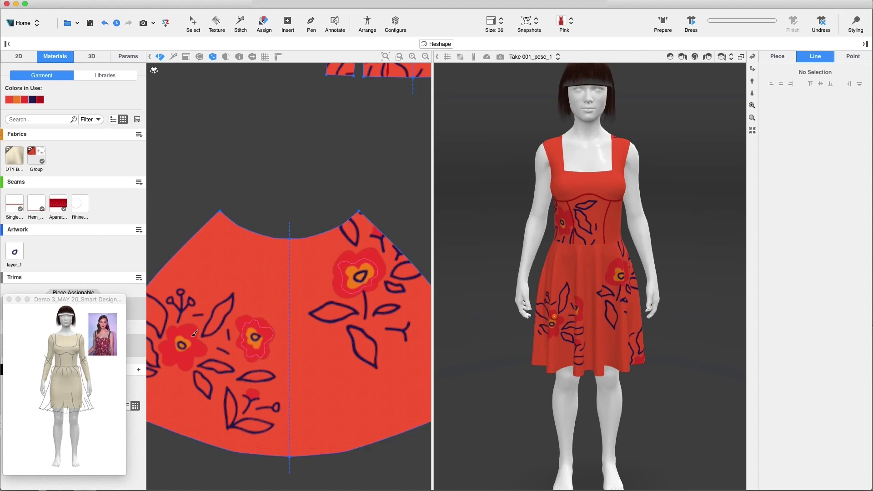
mouse_move(191, 337)
left_mouse_down()
mouse_move(173, 336)
mouse_move(171, 359)
mouse_move(202, 349)
mouse_move(192, 336)
left_mouse_up()
mouse_move(228, 235)
left_mouse_down()
mouse_move(260, 275)
mouse_move(225, 238)
left_mouse_up()
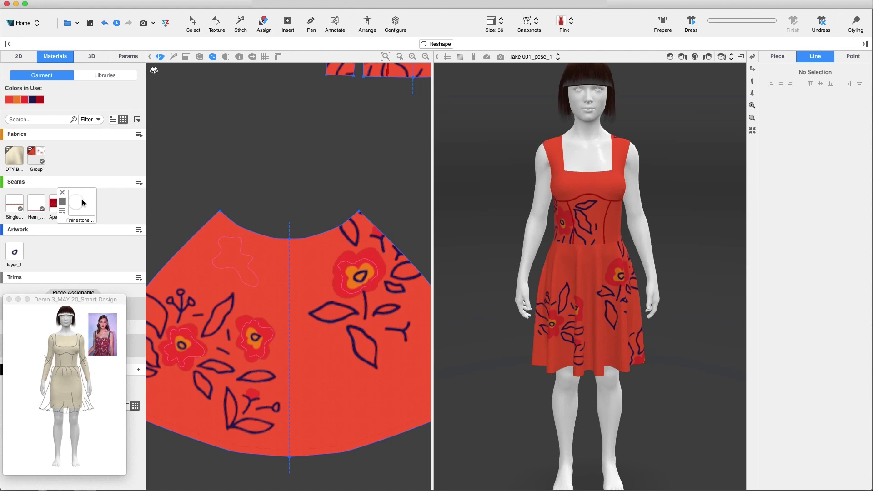
Step: Assign the Rhinestones (10) seam to the four freehand outlines on the front skirt piece
left_click(82, 203)
left_click(264, 20)
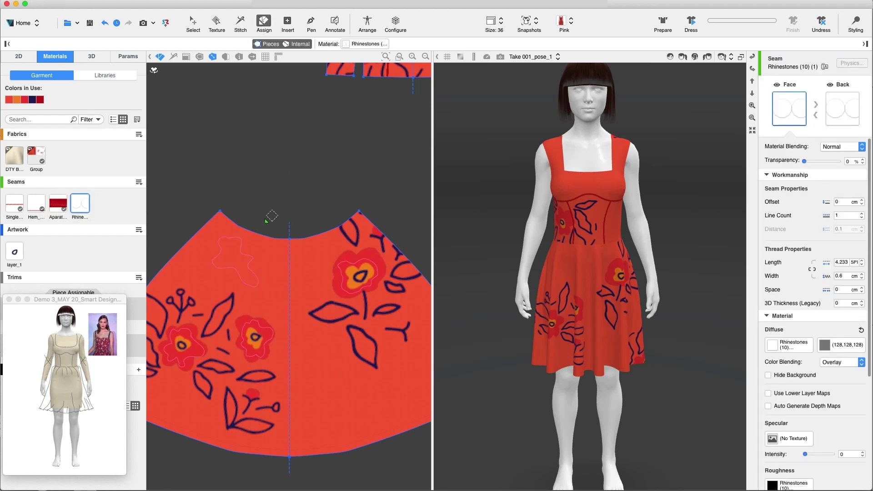
left_click(221, 241)
left_click(269, 335)
left_click(342, 262)
left_click(193, 339)
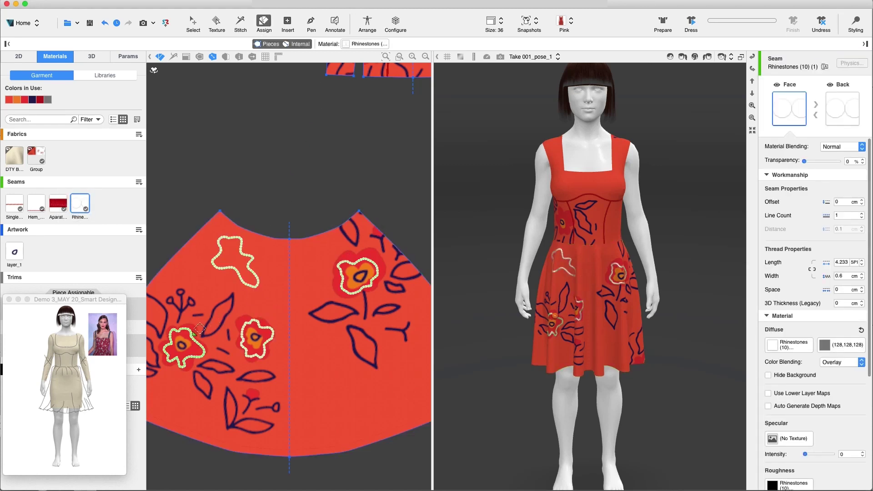
Step: Set the spacing of the Rhinestones seam to 0.5 cm
left_click(835, 289)
type("0.5")
key("Return")
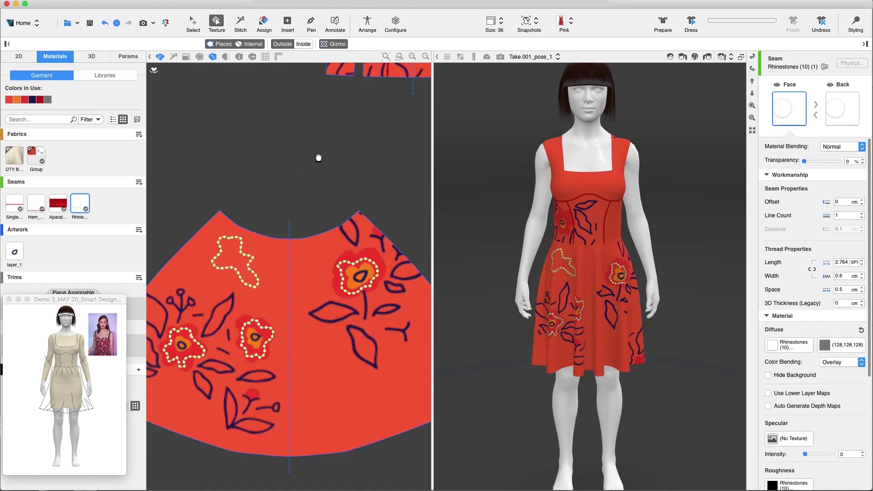
Step: Outline the flower beside the dart on the front bodice freehand and assign the Rhinestones seam to that outline
middle_click_drag(342, 102, 189, 342)
middle_click_drag(188, 341, 216, 357)
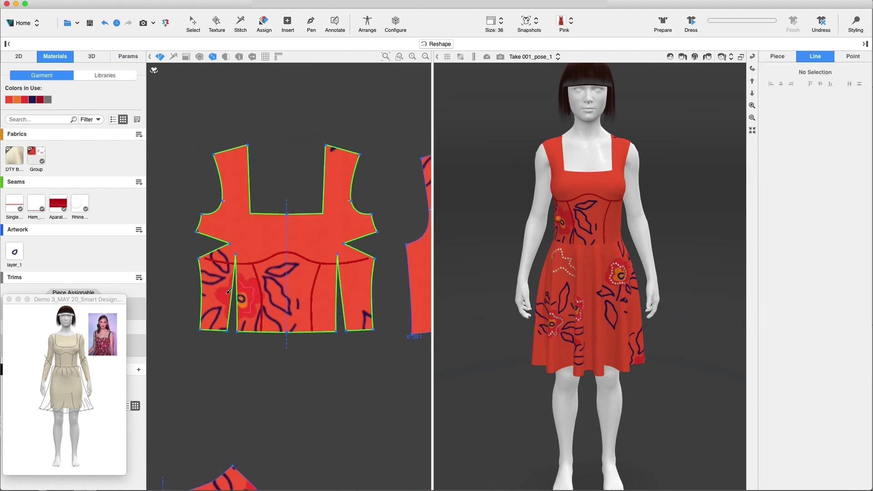
left_click(79, 204)
left_click(248, 281)
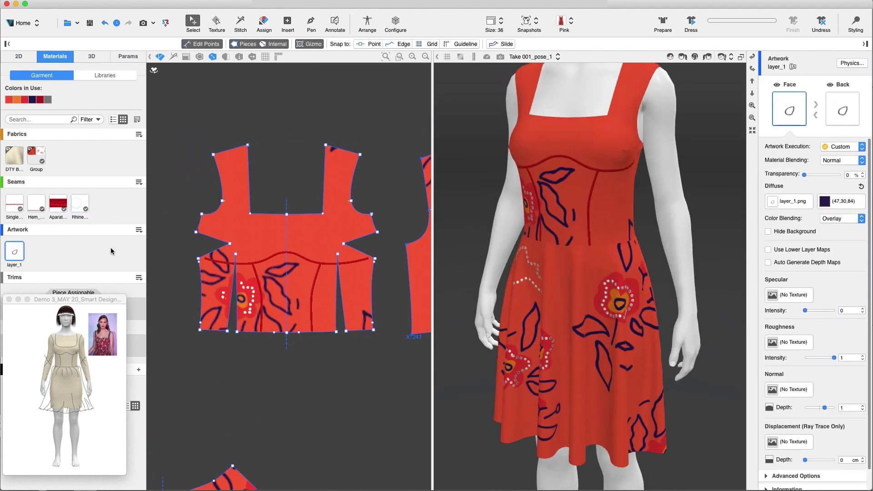
Step: Place the layer_1 leaf artwork on the front bodice's centre panel below the underbust line, beside the printed leaves
mouse_move(14, 253)
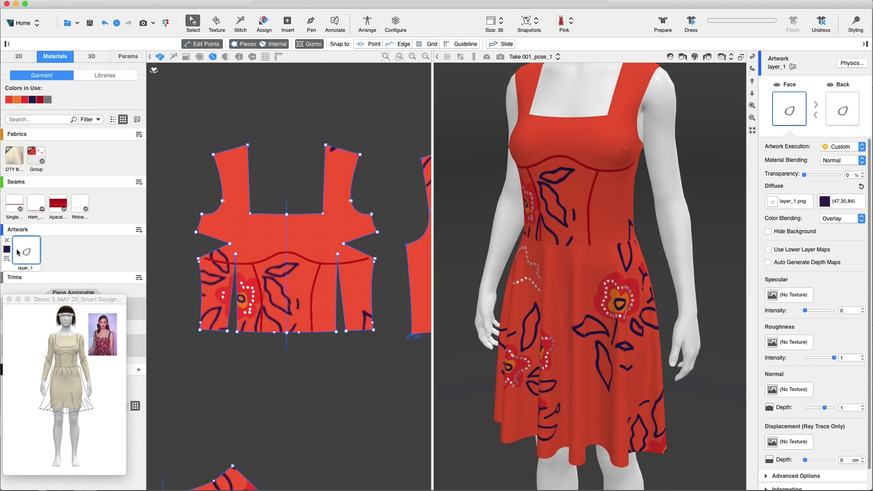
left_click(263, 23)
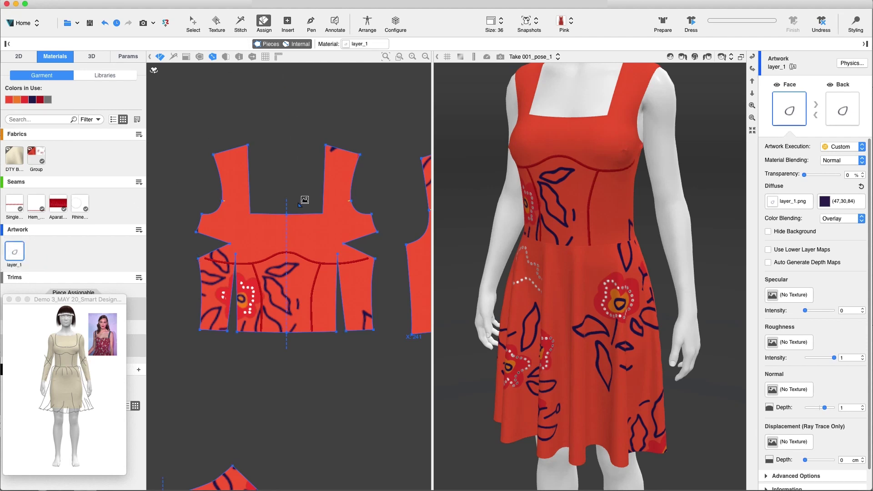
left_click(293, 285)
mouse_move(283, 286)
left_mouse_down()
mouse_move(296, 296)
mouse_move(290, 286)
mouse_move(320, 279)
mouse_move(296, 278)
left_mouse_up()
key("a")
left_click(310, 273)
left_click(192, 23)
left_click(310, 273)
Step: Set the leaf artwork's execution to Embroidery and start a V-Ray ray trace rendering of the dress
left_click(859, 147)
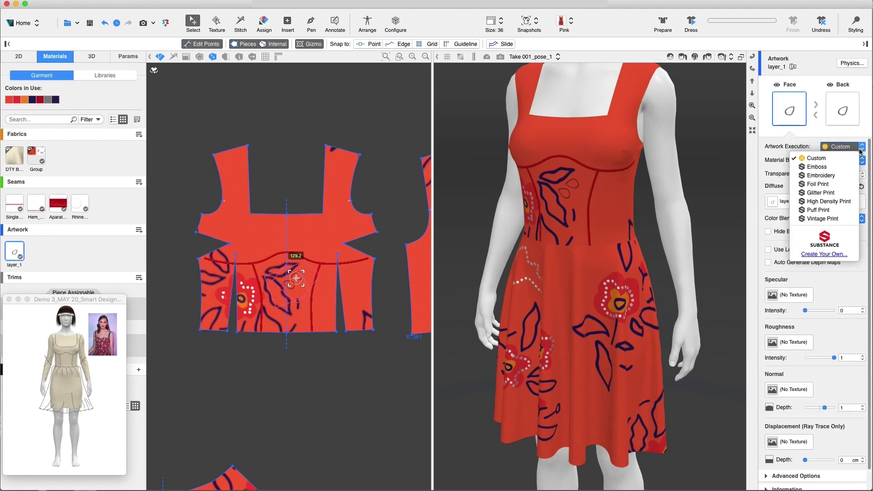
left_click(833, 176)
left_click(500, 56)
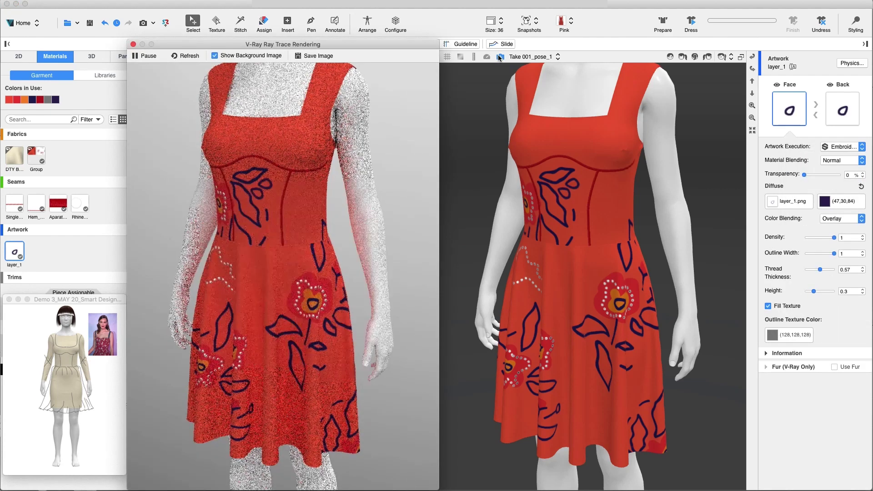